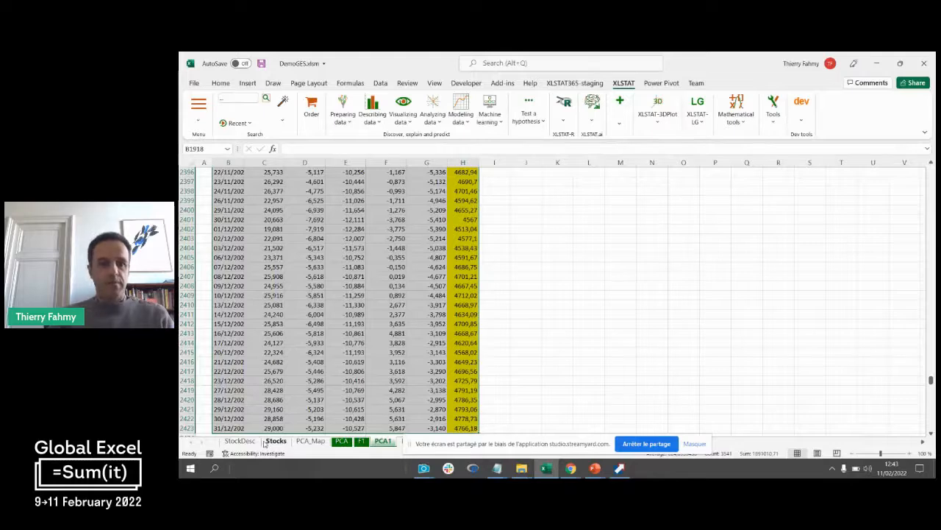
- Show the Stocks sheet and look over the XLSTAT utilities, including the option for loading financial data
left_click(274, 440)
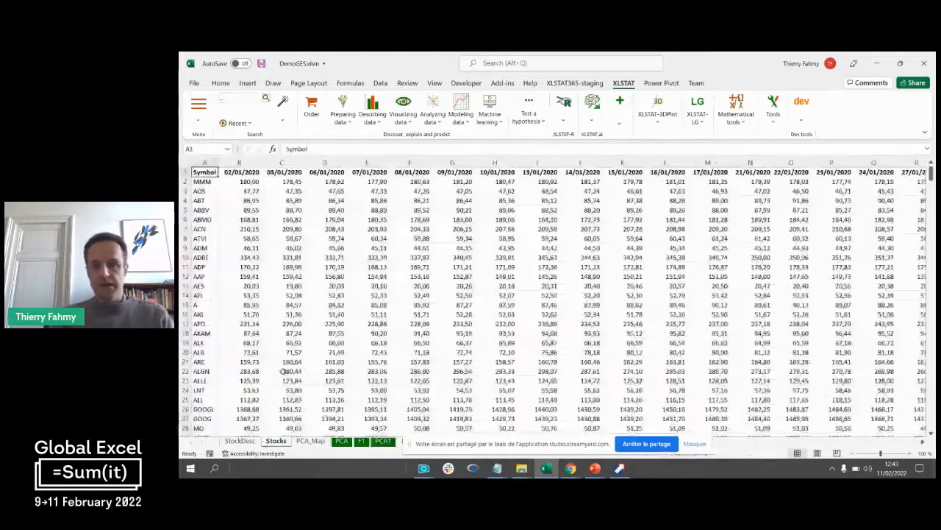
left_click(774, 112)
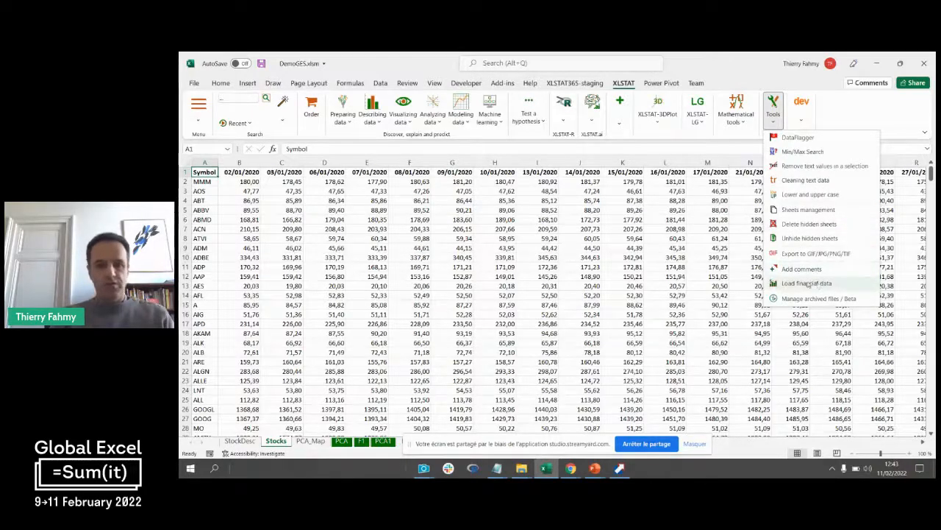
left_click(550, 261)
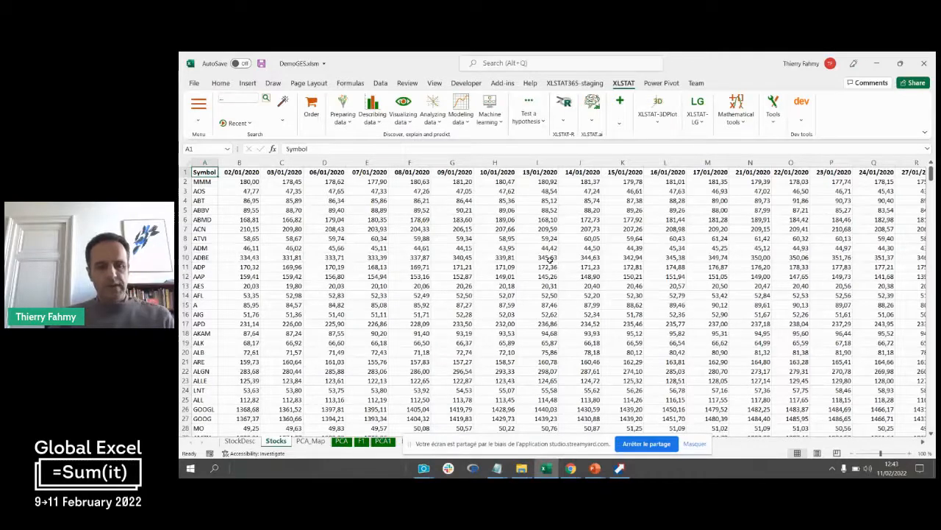
- Go to the PCA sheet and review the XLSTAT functions for preparing, describing and visualizing data
key("ctrl+Page_Down")
key("ctrl+Page_Down")
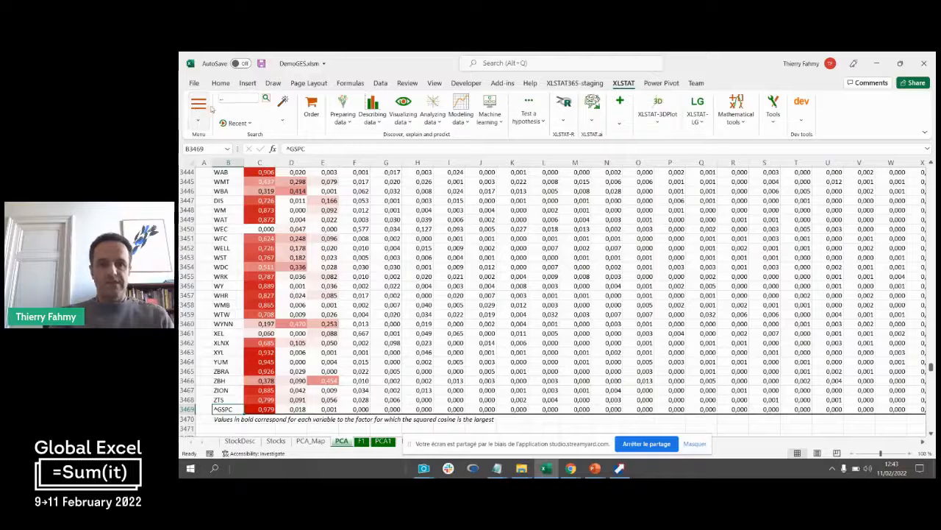
left_click(344, 112)
left_click(344, 112)
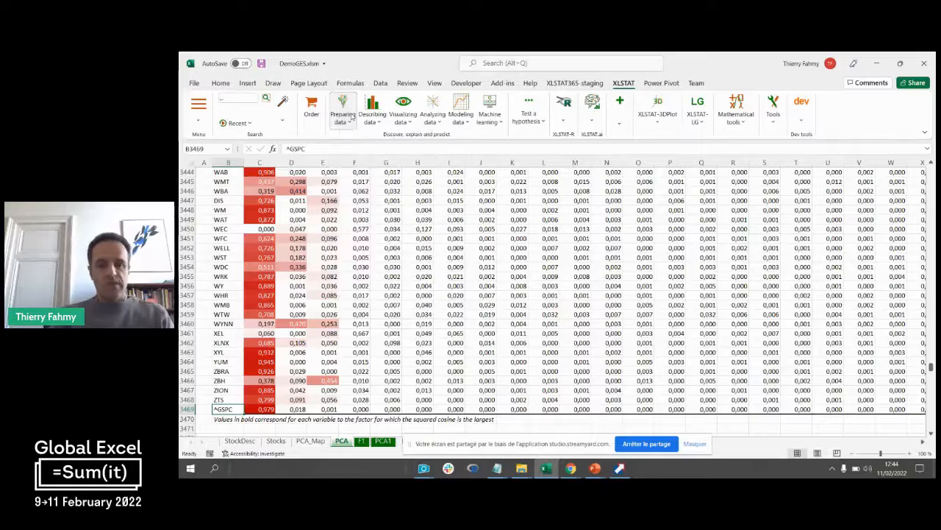
left_click(345, 112)
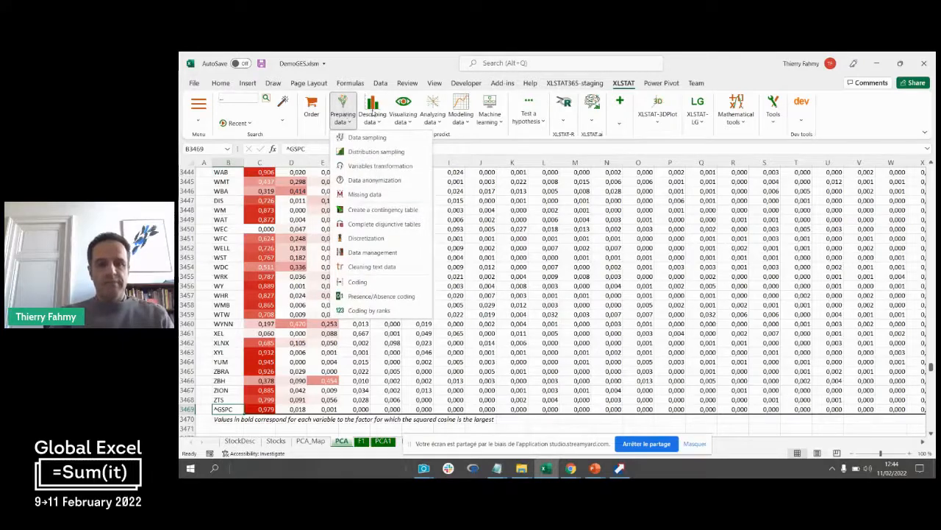
left_click(373, 112)
left_click(374, 111)
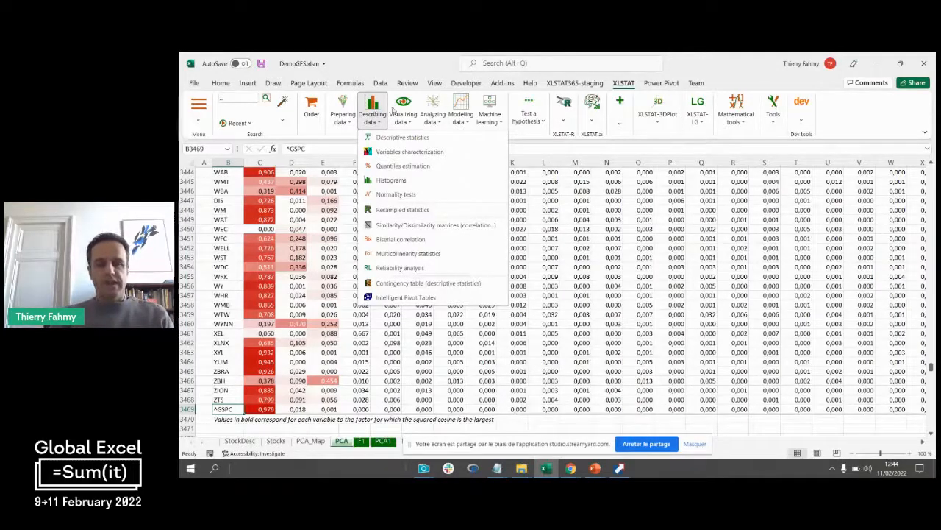
left_click(406, 110)
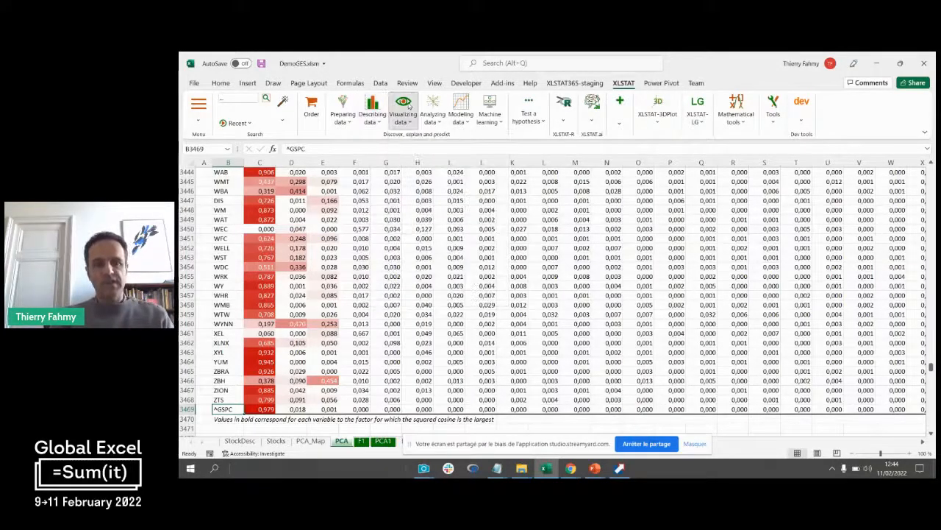
left_click(406, 111)
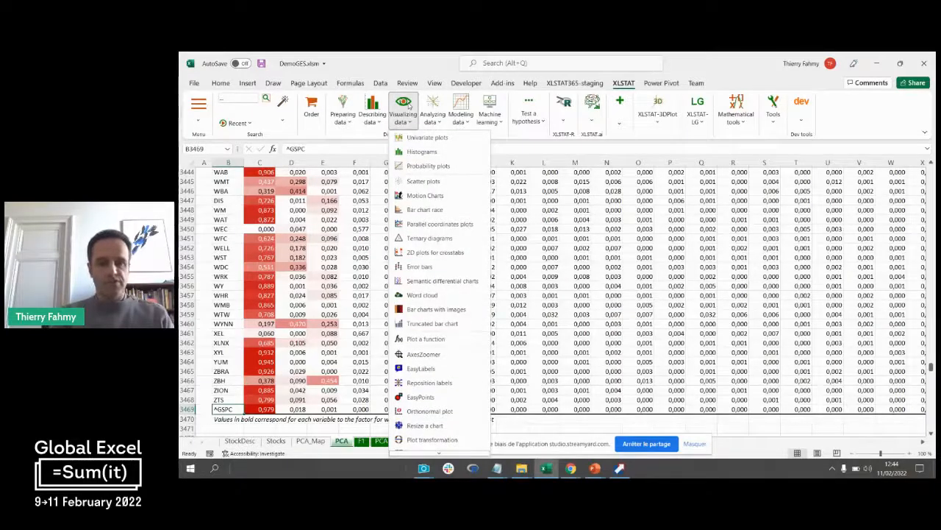
- Review the XLSTAT functions for analyzing data, modeling data, machine learning and hypothesis testing
left_click(429, 103)
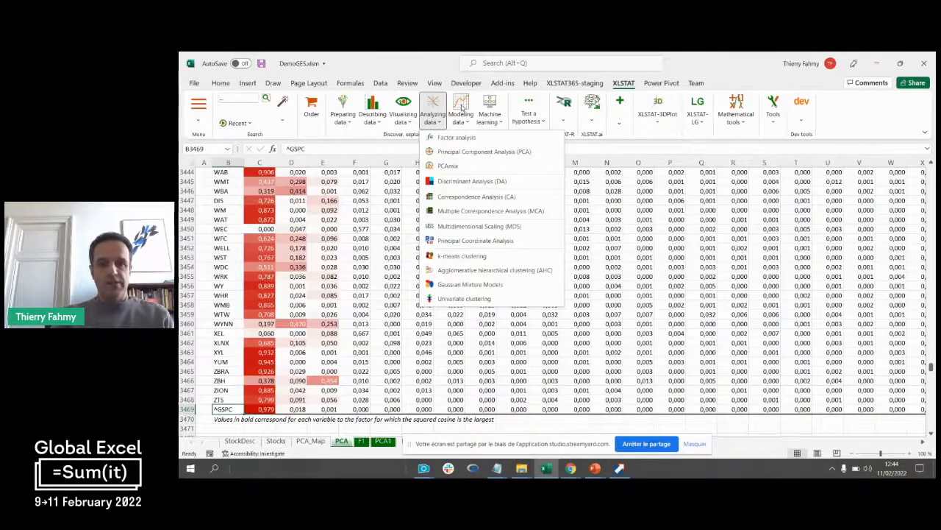
left_click(464, 108)
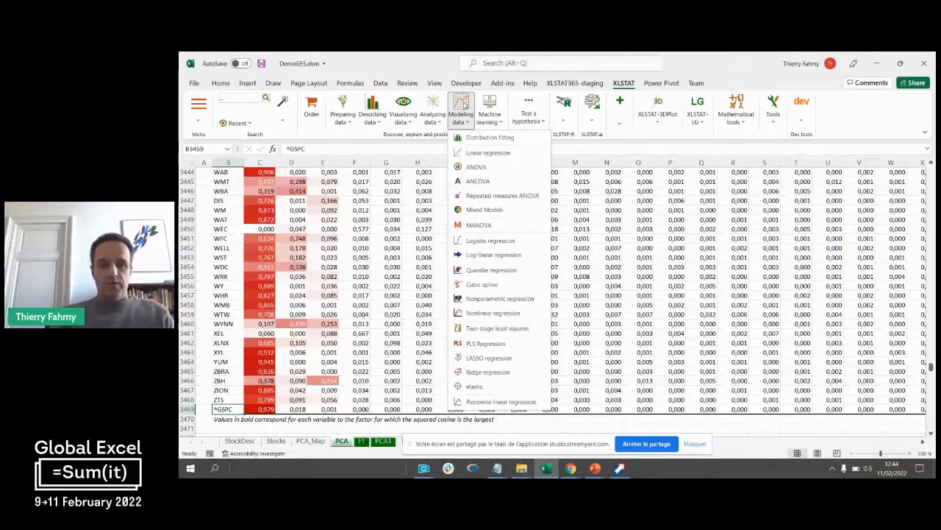
left_click(466, 106)
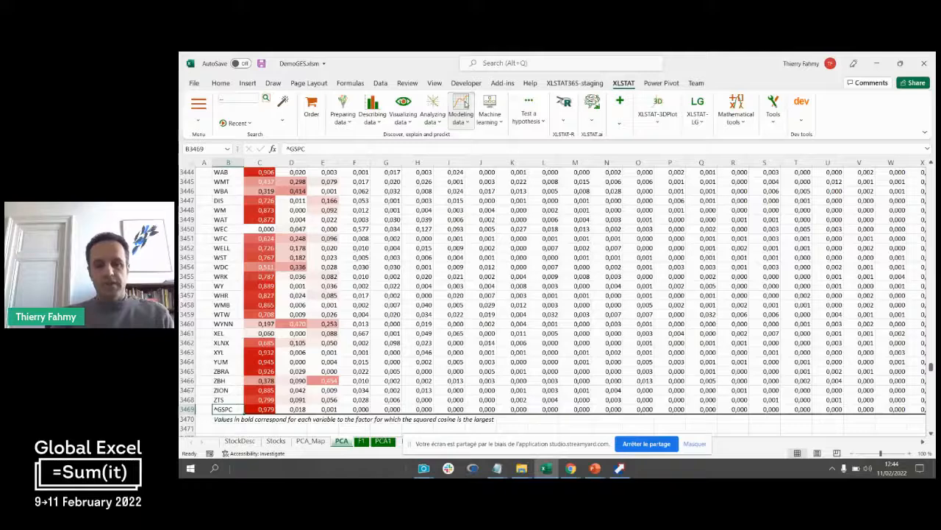
left_click(465, 105)
left_click(490, 105)
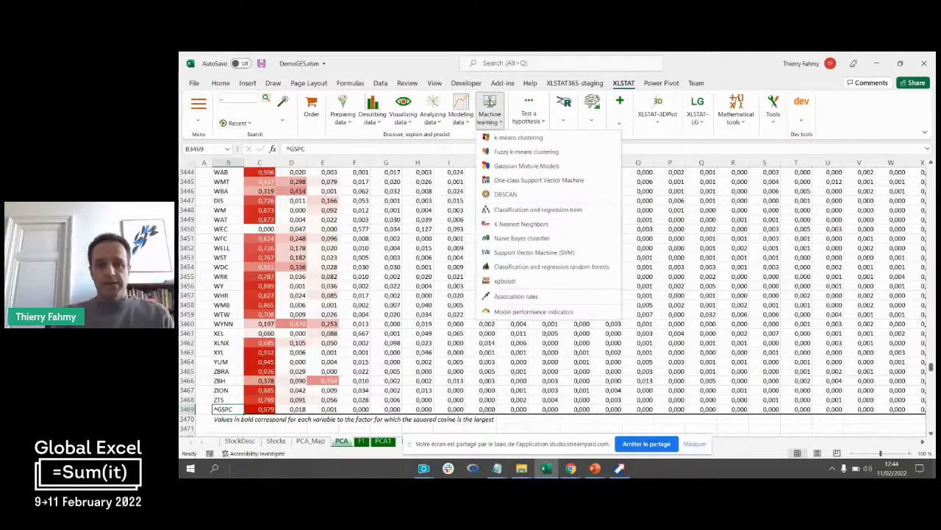
left_click(526, 106)
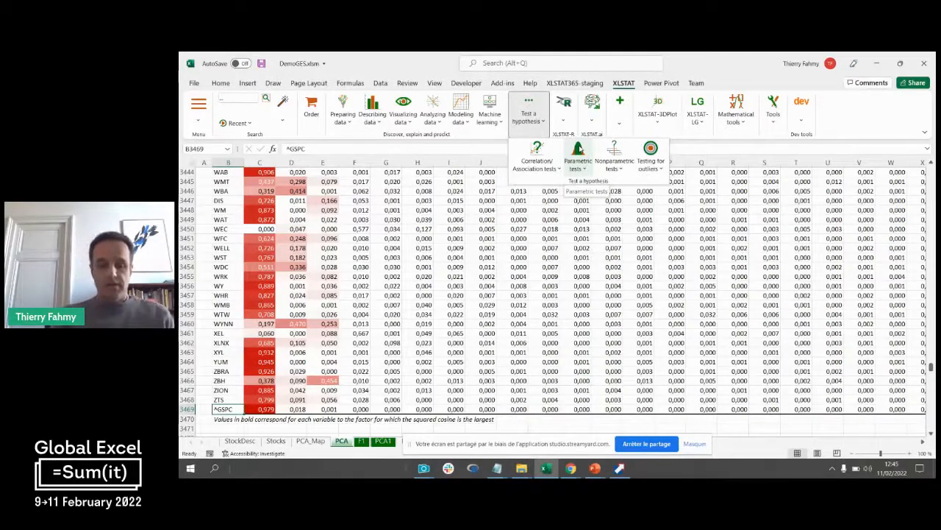
- Look through the XLSTAT-R packages and the XLSTAT.ai functions
left_click(564, 109)
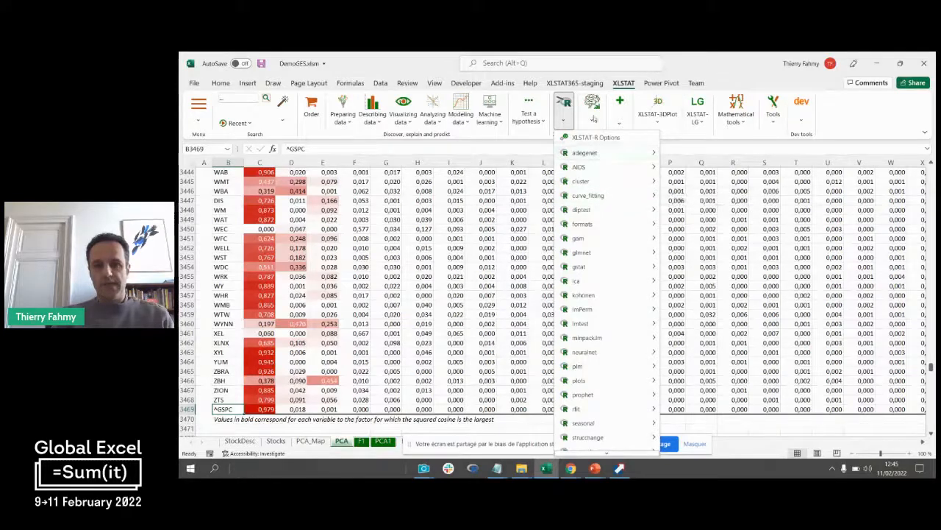
left_click(596, 123)
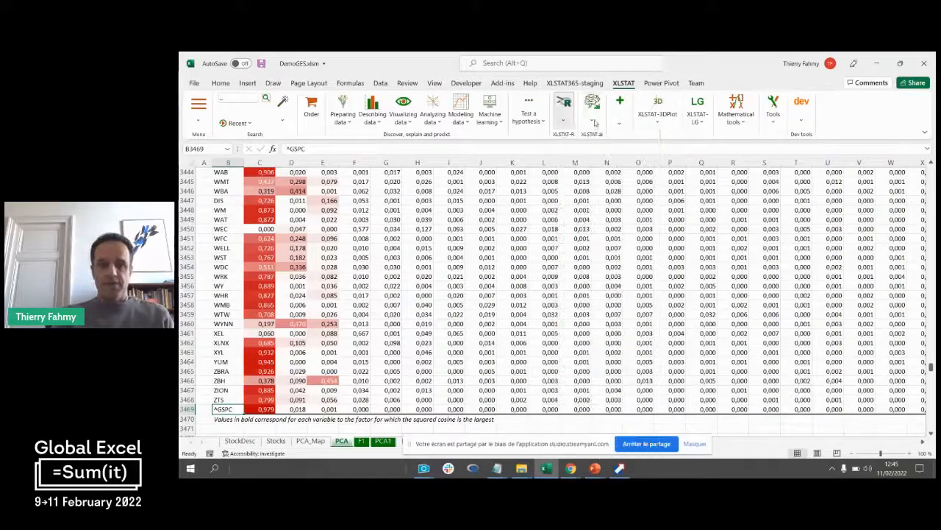
left_click(596, 122)
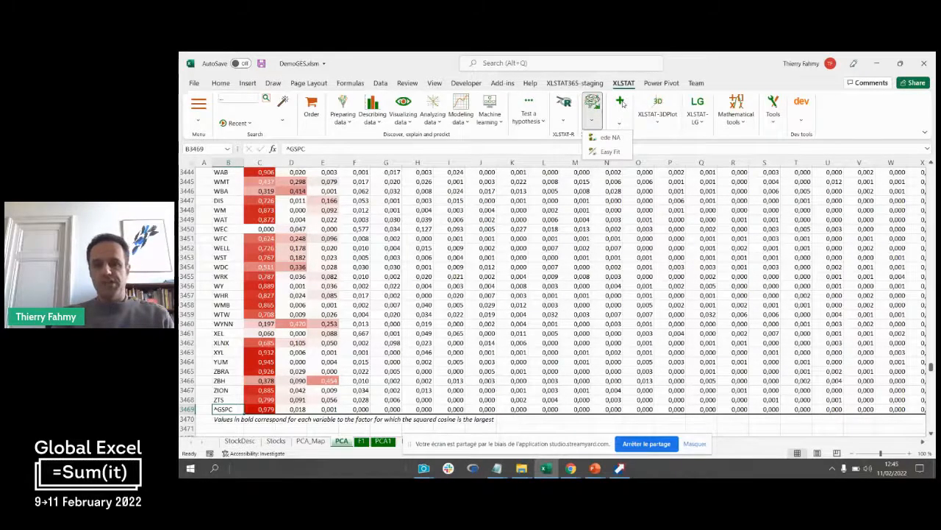
left_click(622, 103)
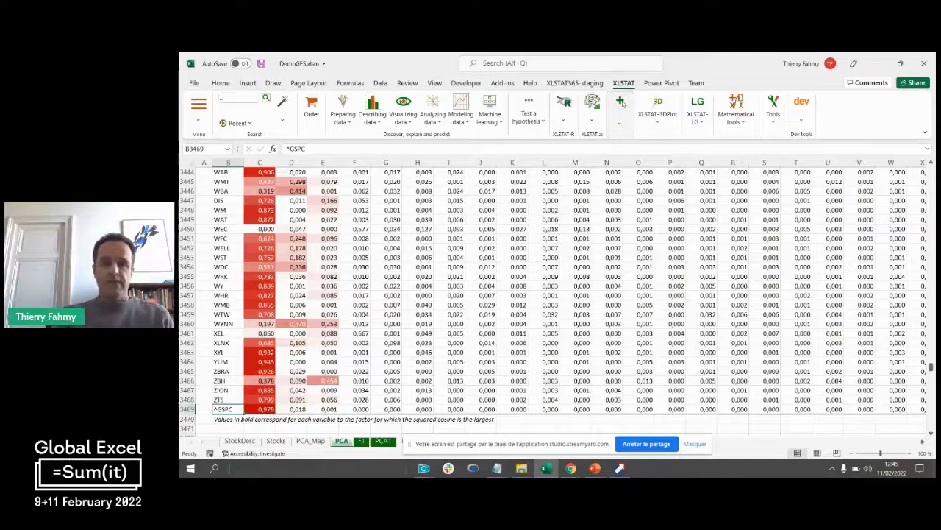
left_click(622, 103)
left_click(622, 104)
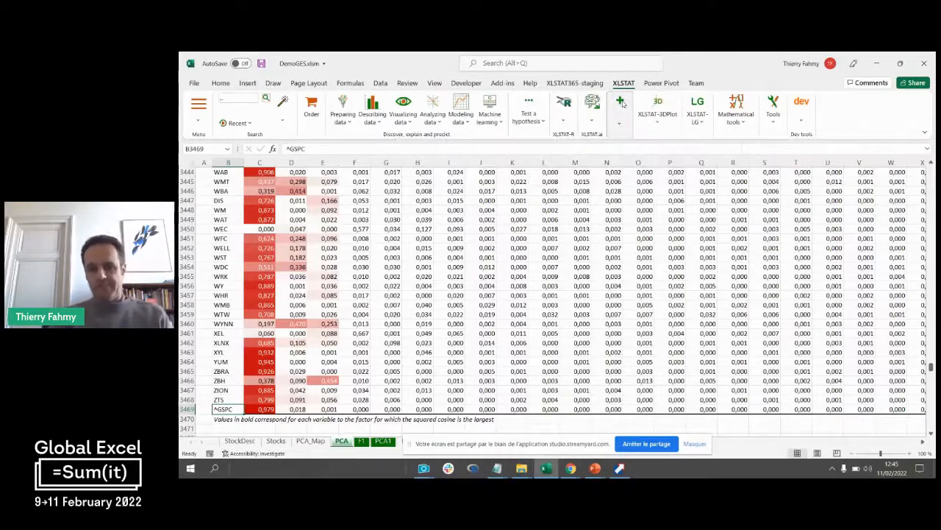
- Look over the multivariate data analysis methods, such as factor analysis and Principal Component Analysis
left_click(387, 226)
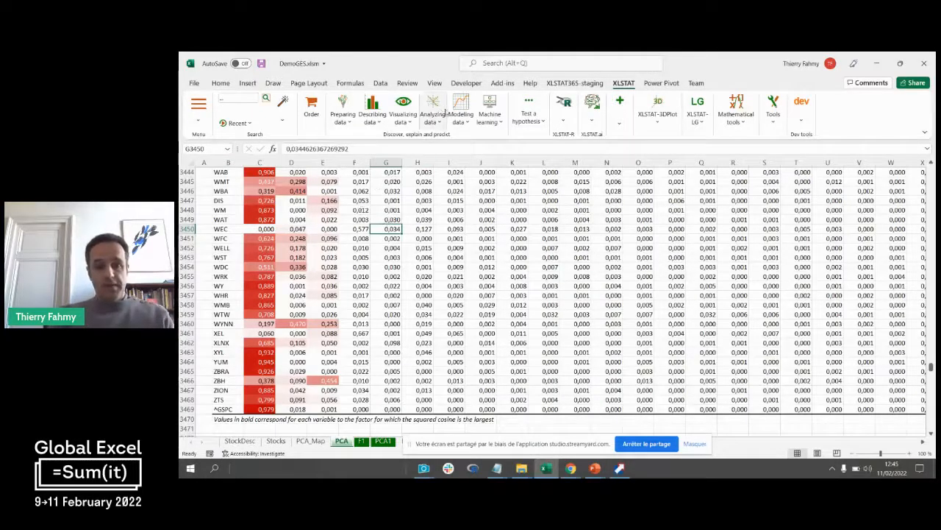
left_click(433, 114)
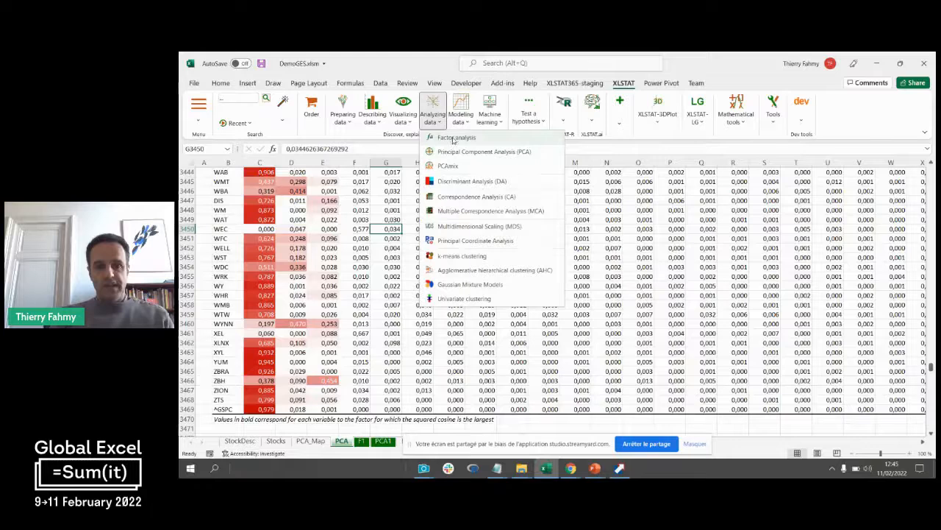
left_click(307, 298)
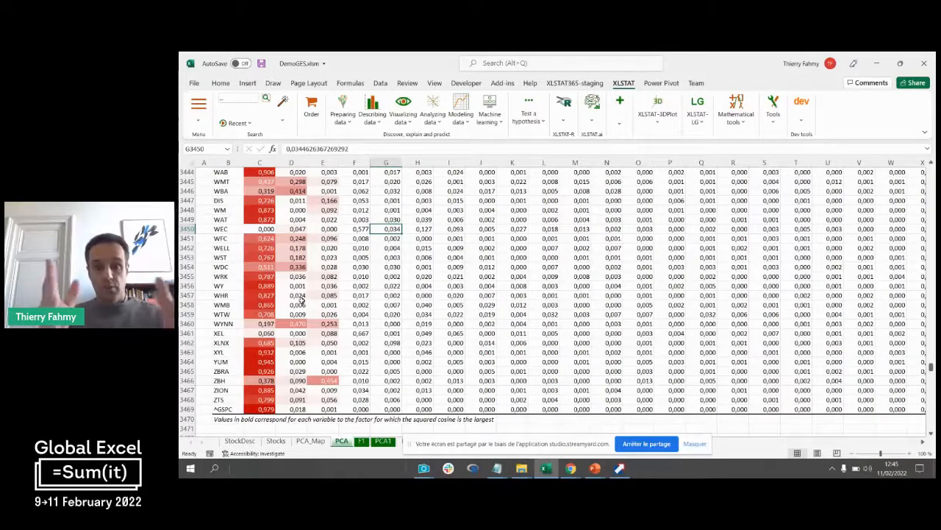
- Examine the squared cosines of the variables on the PCA sheet, from the stock symbols to the table's closing note
key("Left")
key("Left")
key("Left")
key("Left")
key("Left")
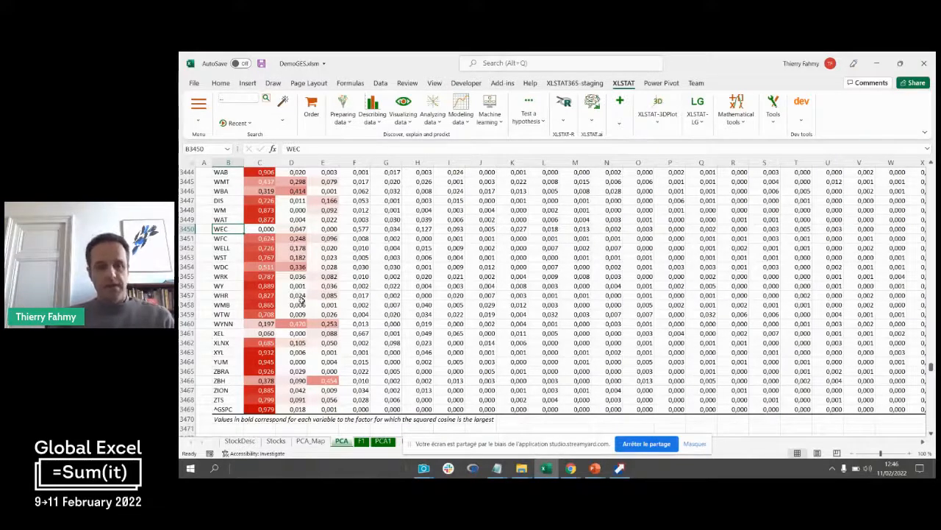
key("Down")
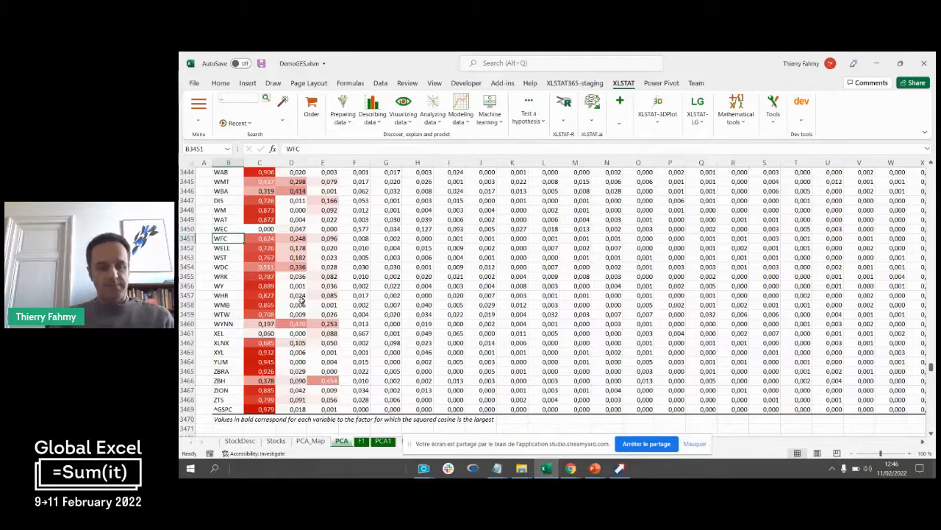
key("ctrl+Page_Down")
key("ctrl+Page_Up")
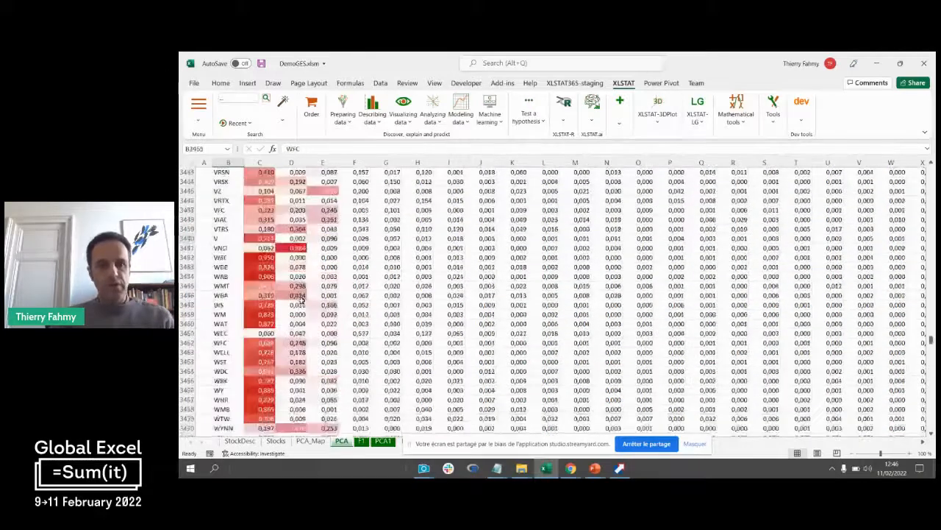
key("ctrl+Up")
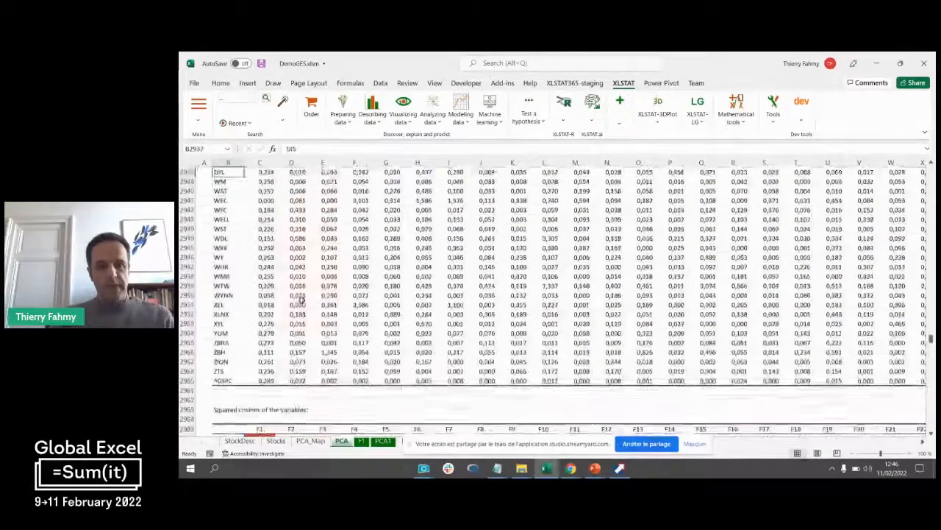
key("Page_Down")
key("ctrl+Down")
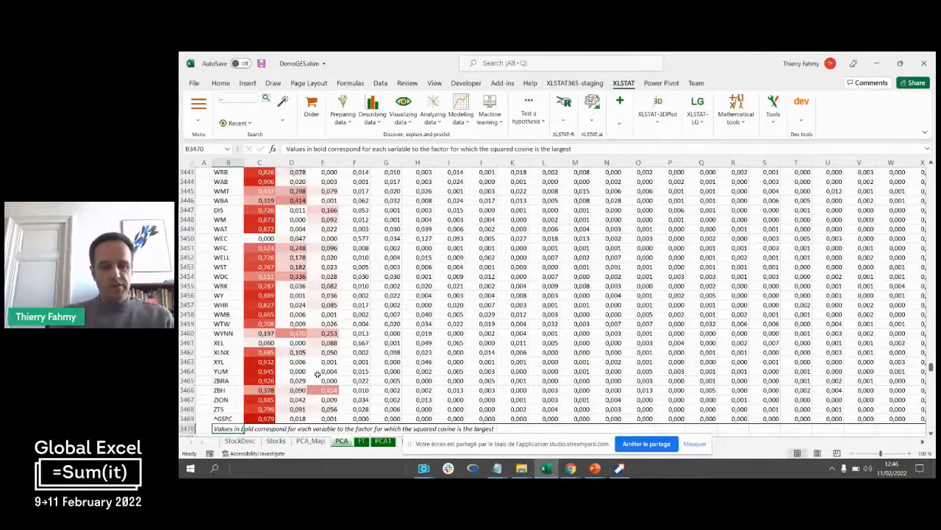
- Open the PCA_Map sheet and view the whole variables chart for axes F1 and F2
left_click(309, 440)
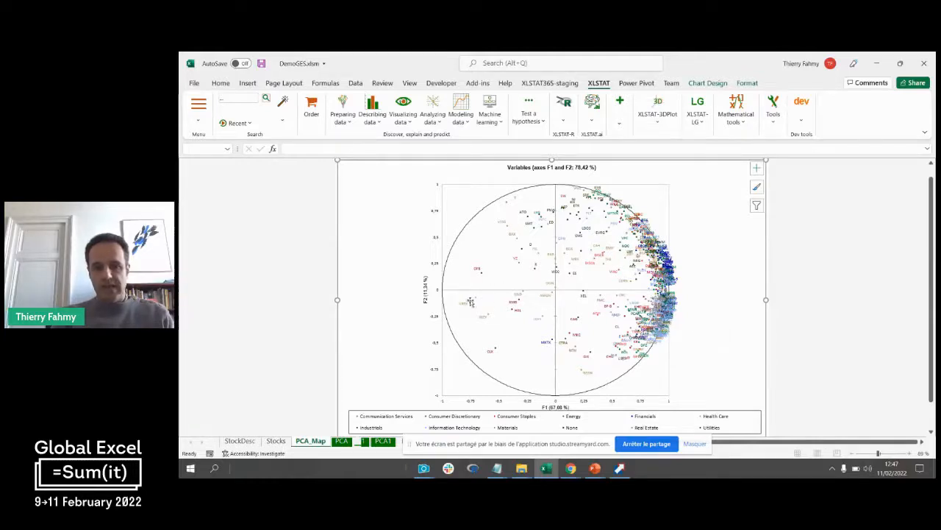
mouse_move(475, 298)
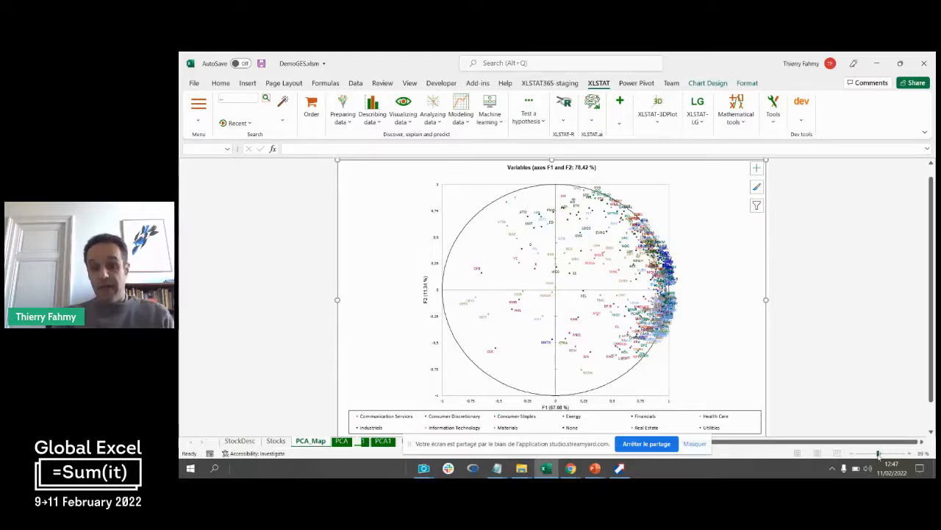
left_click_drag(880, 453, 872, 454)
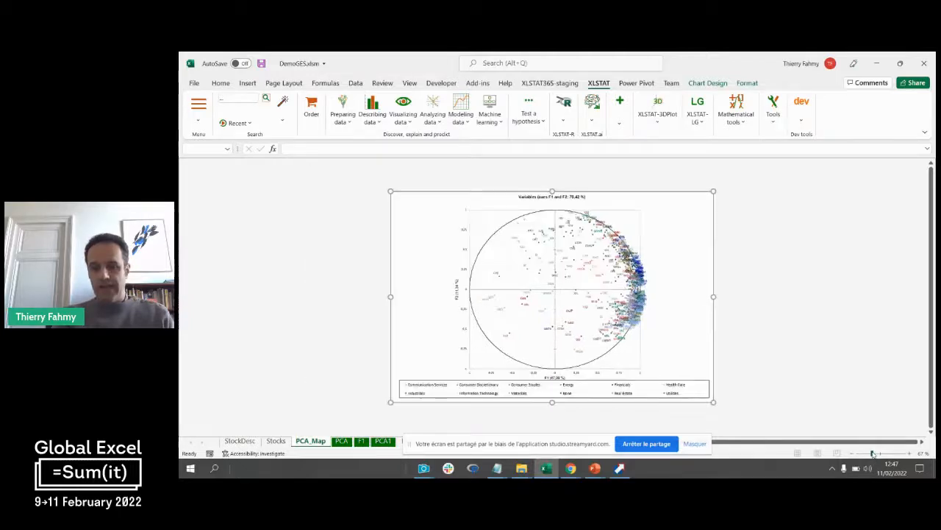
left_click_drag(873, 454, 876, 454)
- Enlarge the PCA variables chart to about 306% and examine the stock labels along the upper part of the circle
left_click(880, 454)
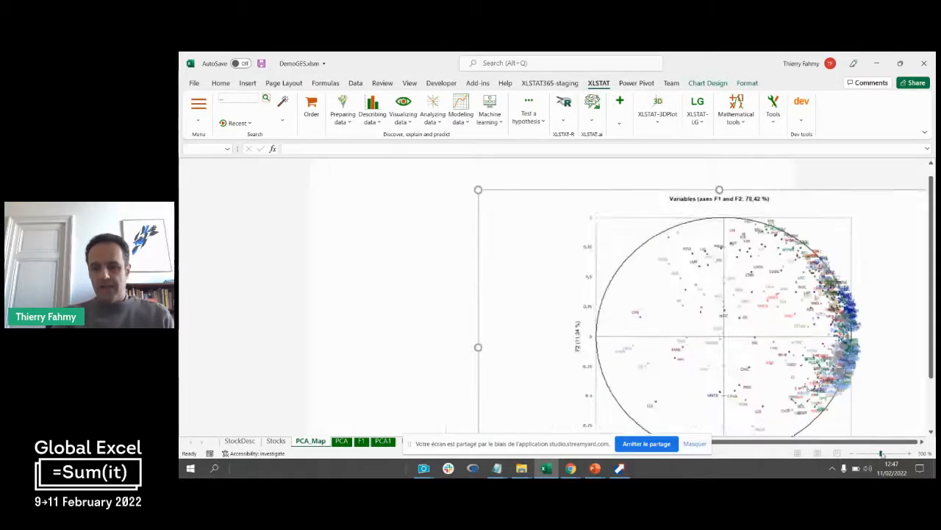
left_click(887, 455)
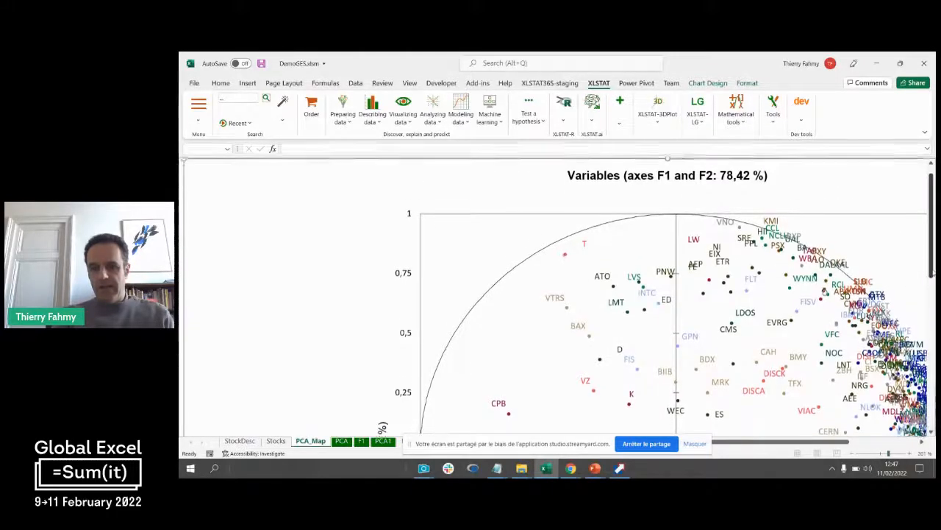
scroll(677, 322, "down", 1)
scroll(890, 414, "down", 4)
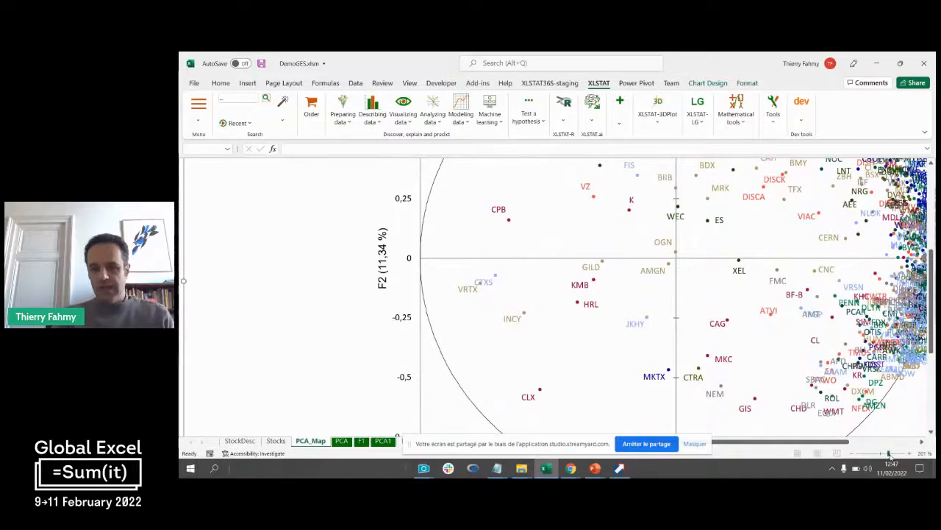
scroll(888, 454, "up", 4)
left_click_drag(892, 454, 896, 454)
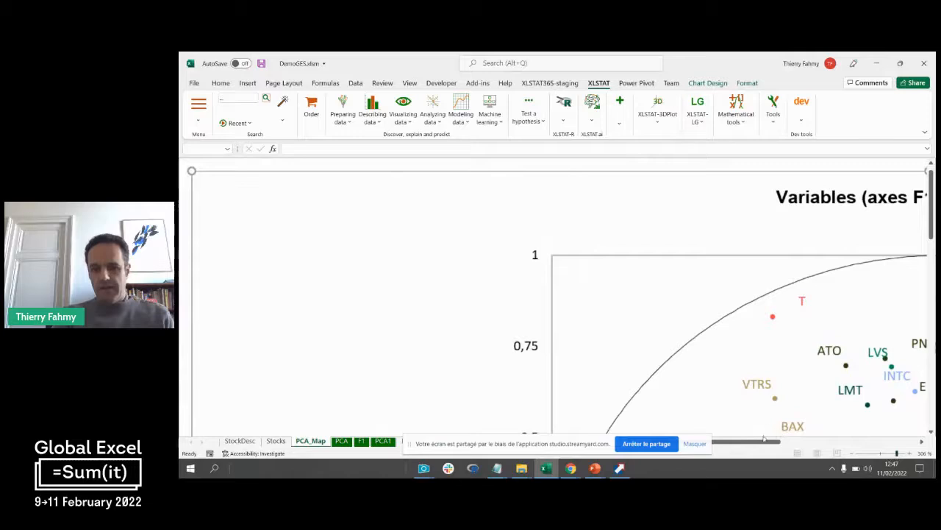
left_click_drag(764, 440, 819, 420)
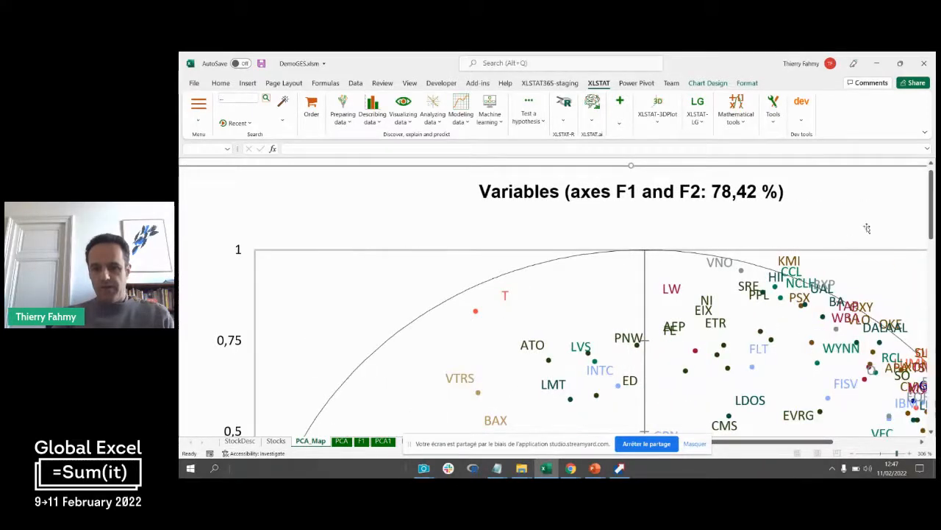
- View the lower part of the PCA variables chart and return to the squared cosines table on the PCA sheet
left_click_drag(931, 208, 924, 315)
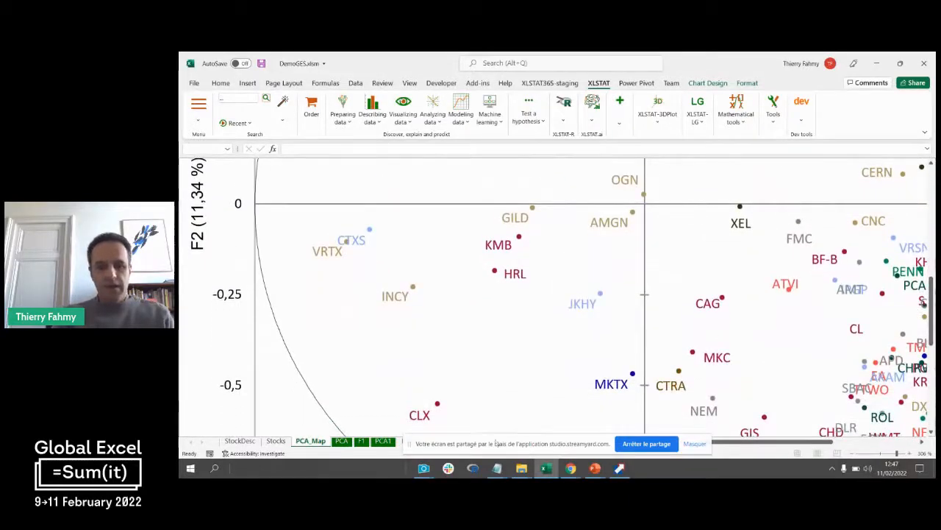
left_click(341, 441)
left_click(208, 304)
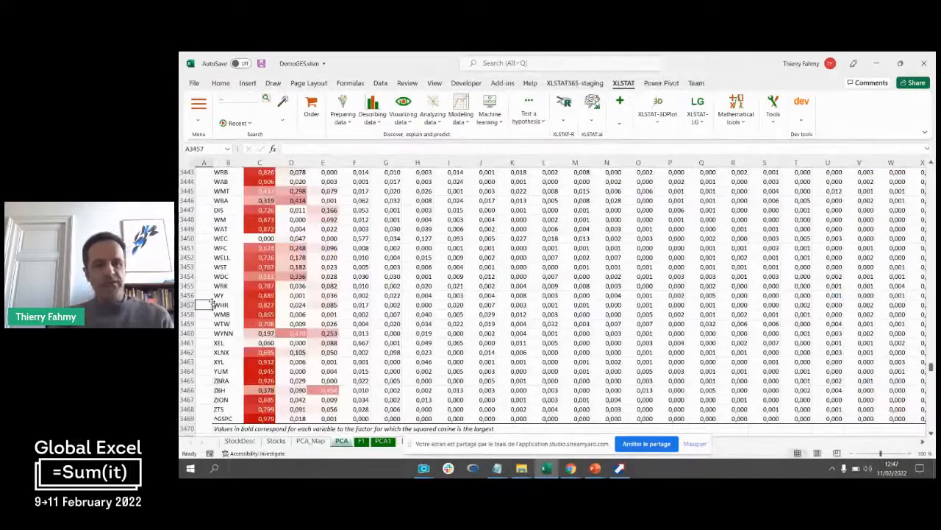
left_click(214, 304)
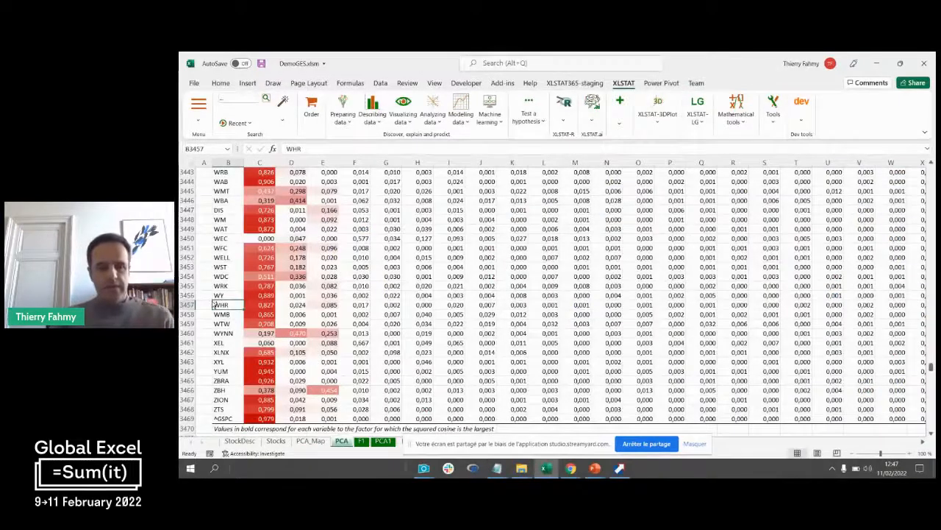
- Go back up through the result tables to the very beginning of the PCA report
key("ctrl+Up")
key("Up")
key("Up")
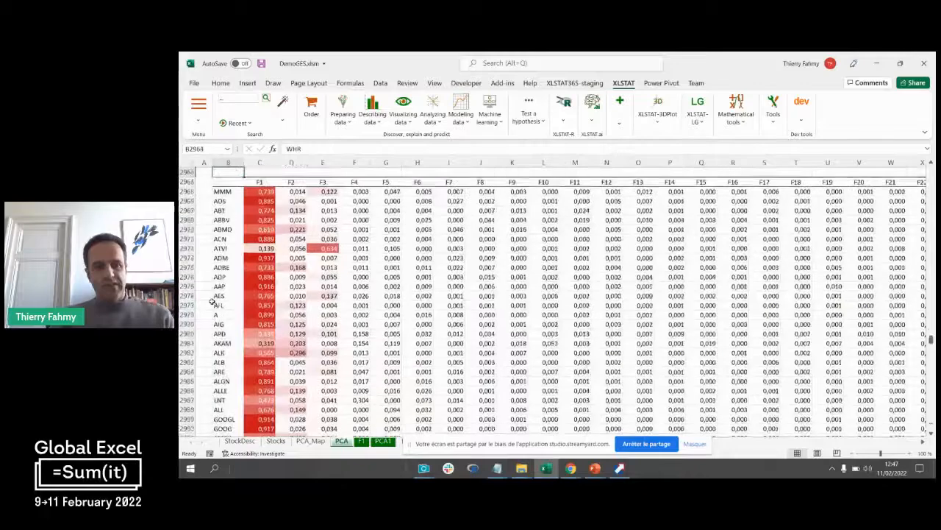
key("ctrl+Up")
key("ctrl+Up")
key("ctrl+Up")
key("ctrl+Up")
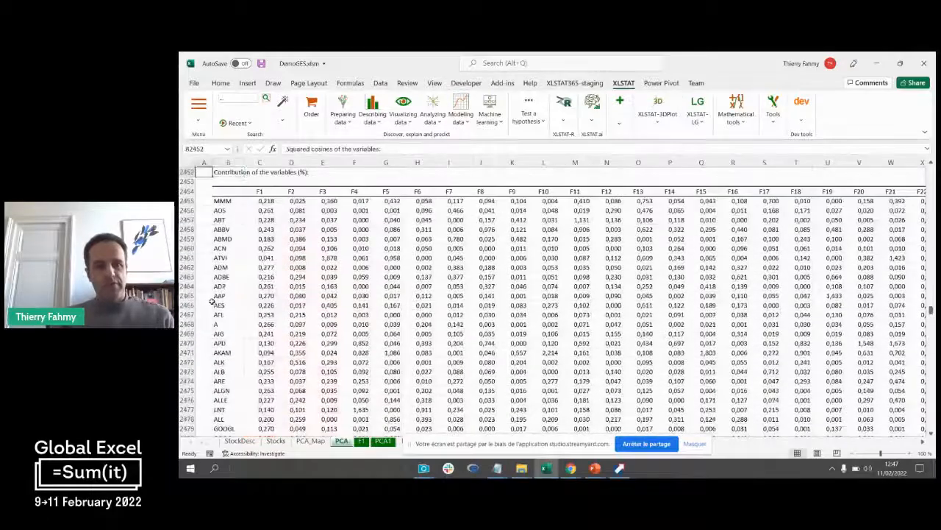
key("Left")
key("Right")
key("ctrl+Up")
key("ctrl+Up")
key("ctrl+Up")
key("ctrl+Up")
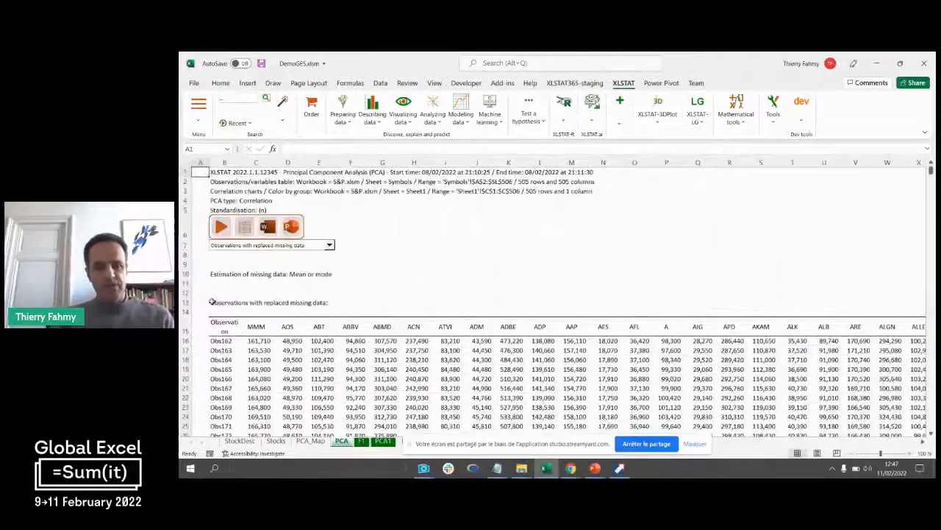
- Go past the observations table to the header of the Pearson correlation matrix on the PCA sheet
key("ctrl+Down")
key("ctrl+Down")
key("ctrl+Down")
key("ctrl+Down")
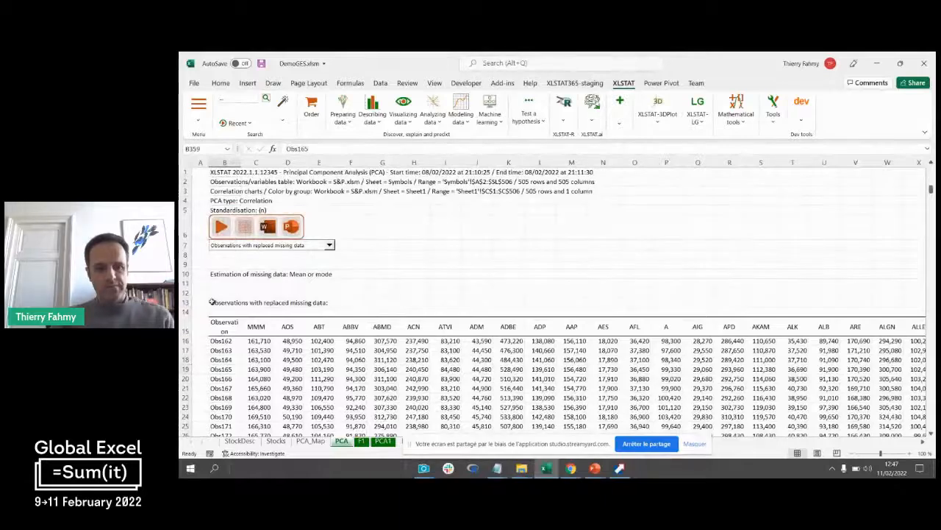
key("ctrl+Down")
key("ctrl+Down")
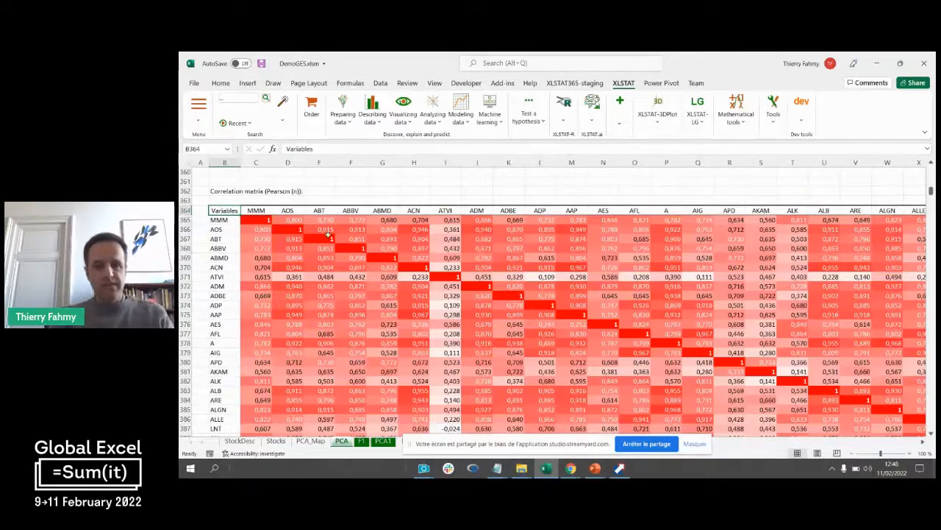
- Look over XLSTAT's table colouring options, including Color from -1 to 1 and Color from 0 to 1, without applying any
left_click(284, 125)
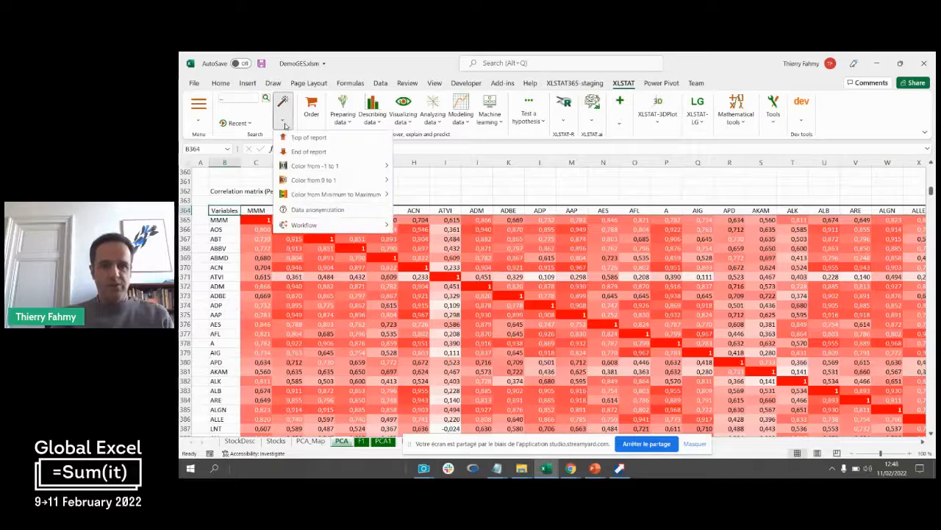
mouse_move(316, 167)
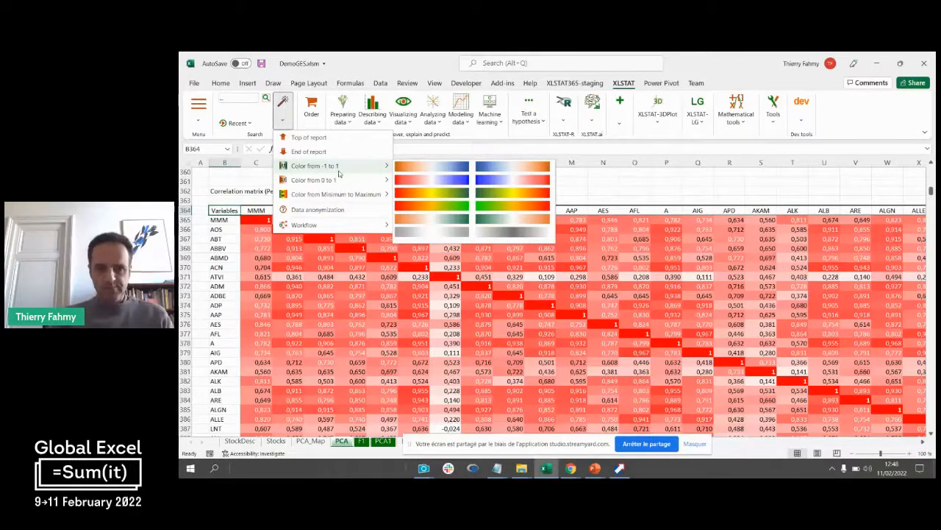
mouse_move(338, 182)
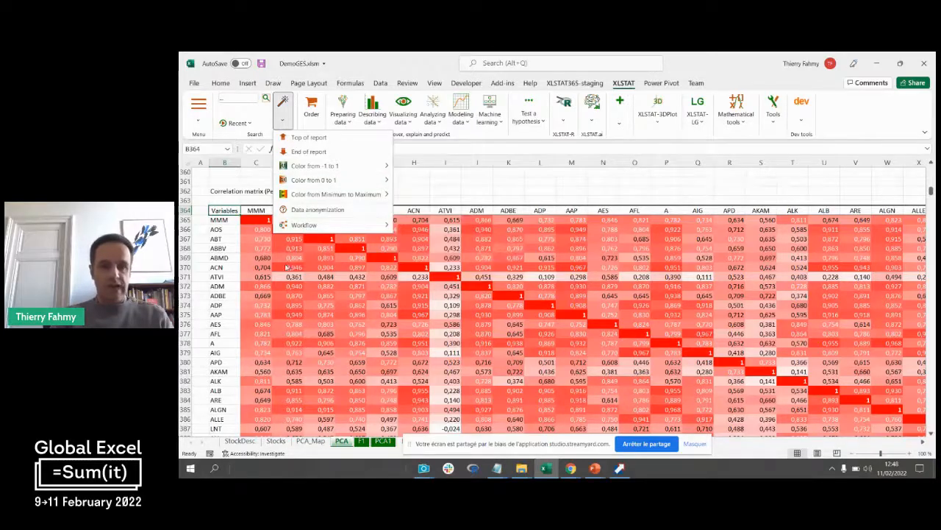
key("Escape")
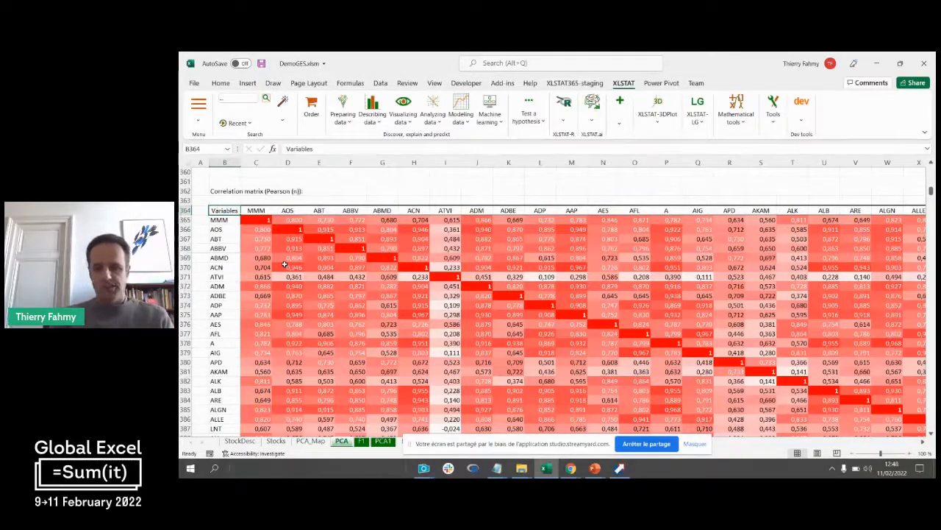
- Inspect a few coefficients around ACN and ADBE in the correlation matrix and select the ATVI row label
left_click(270, 267)
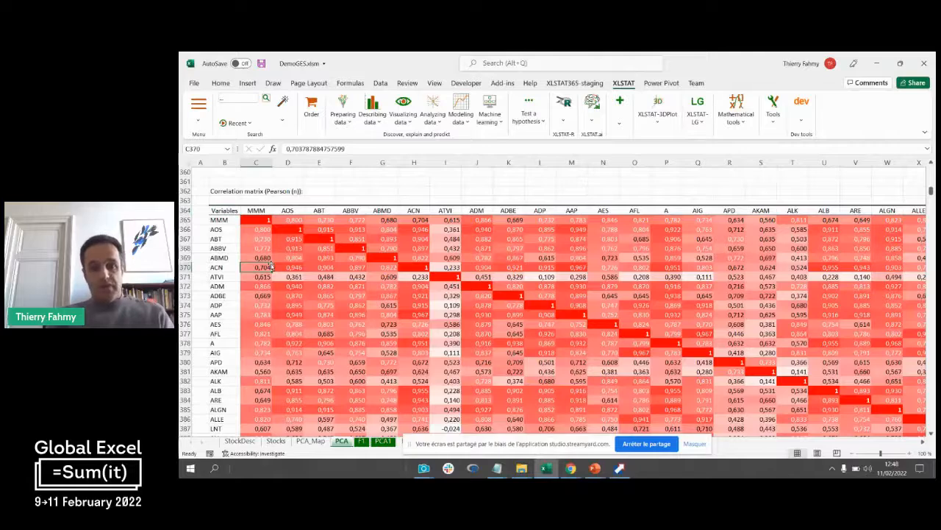
key("Right")
key("Down")
key("Down")
key("Down")
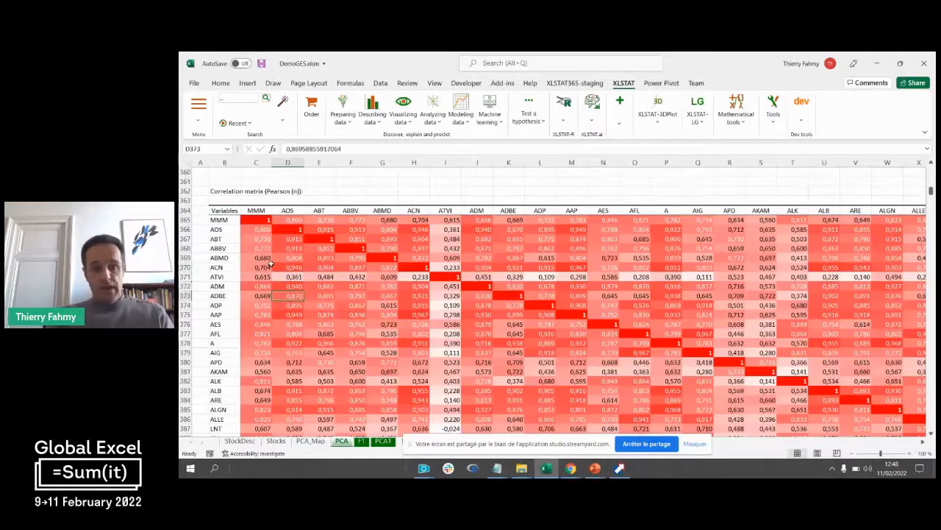
key("Up")
key("Up")
key("Left")
key("Left")
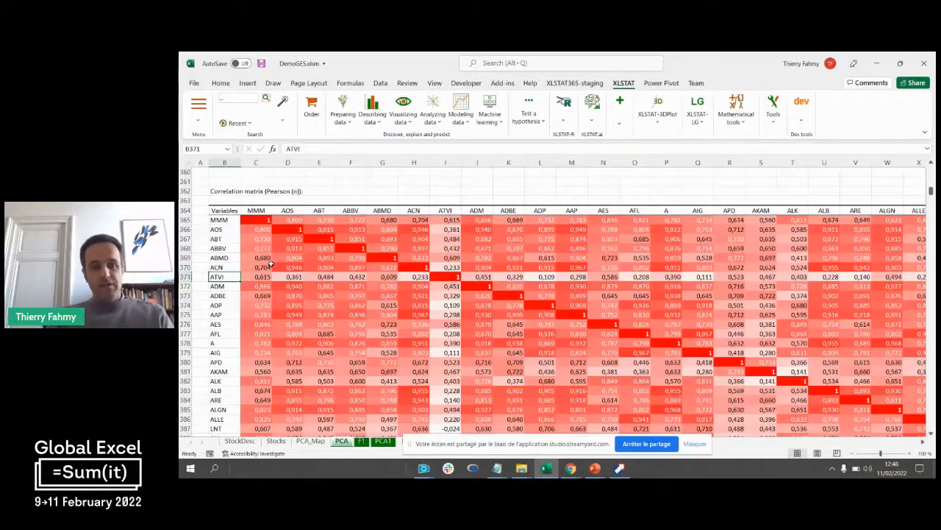
- Examine ATVI's correlations along its row as far as ADP, comparing with the ACN coefficient just above
key("Right")
key("Right")
key("Right")
key("Right")
key("Right")
key("Right")
key("Right")
key("Right")
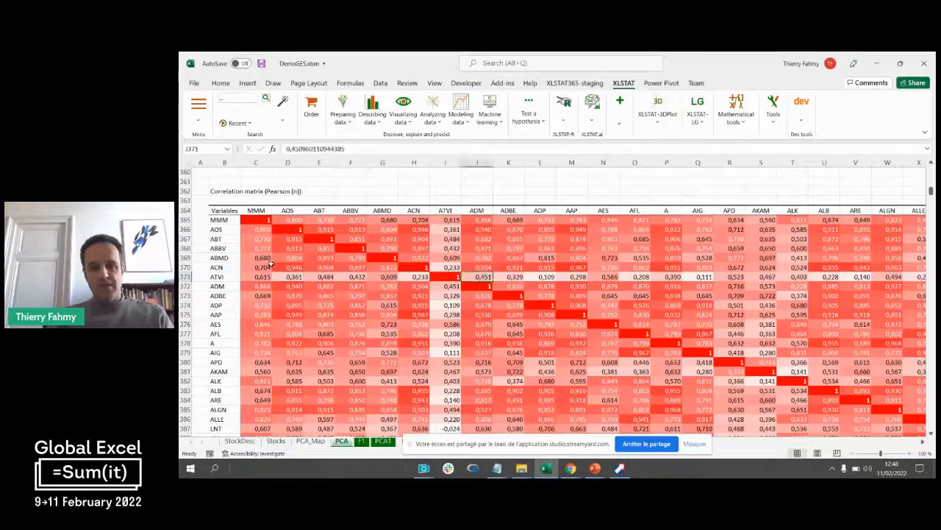
key("Right")
key("Right")
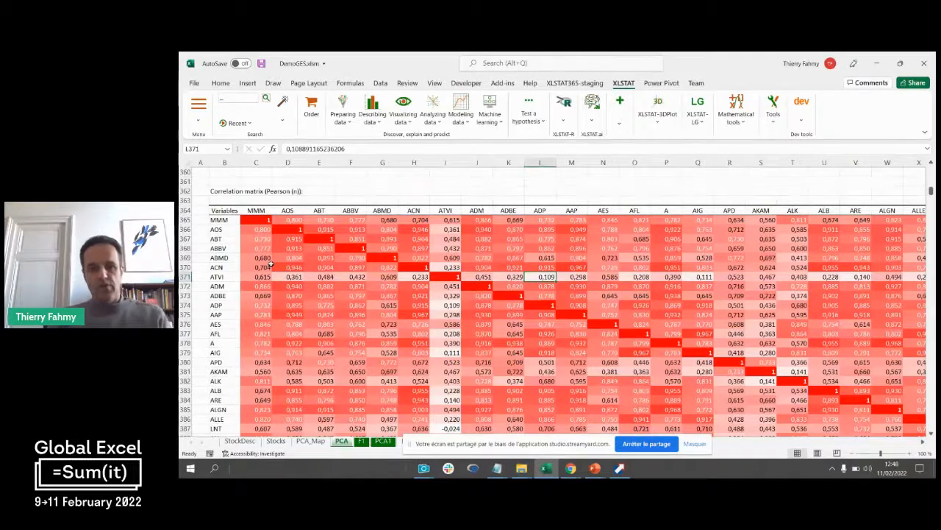
key("Down")
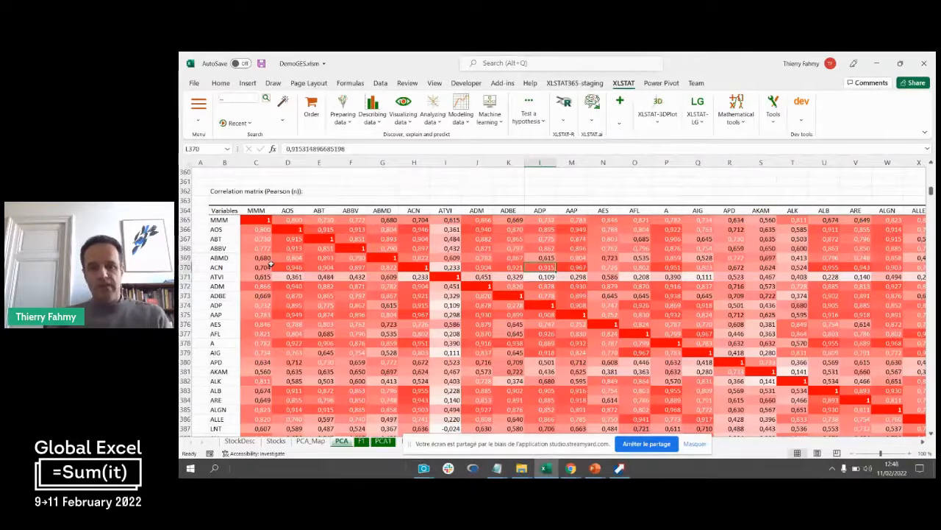
key("Up")
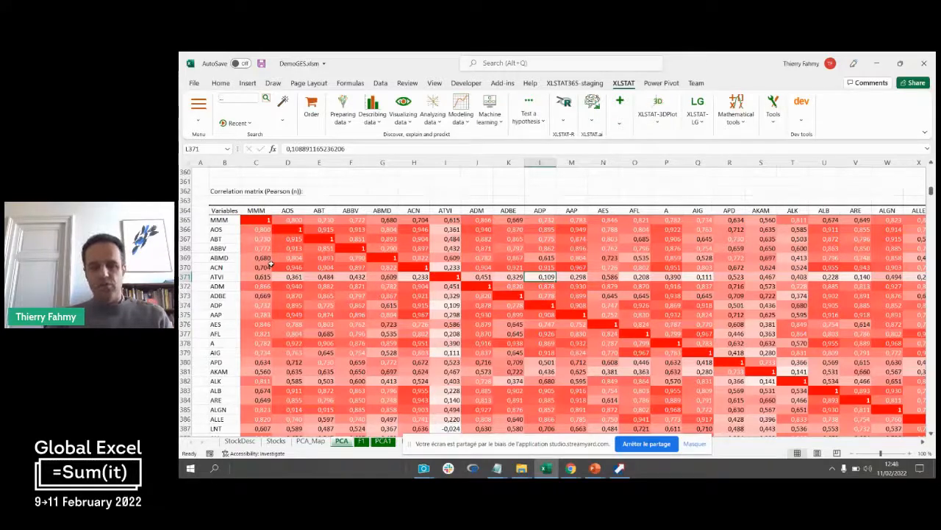
- Examine the coloured correlation coefficients further down the matrix, as far as the rows around BAX and BA
key("Page_Down")
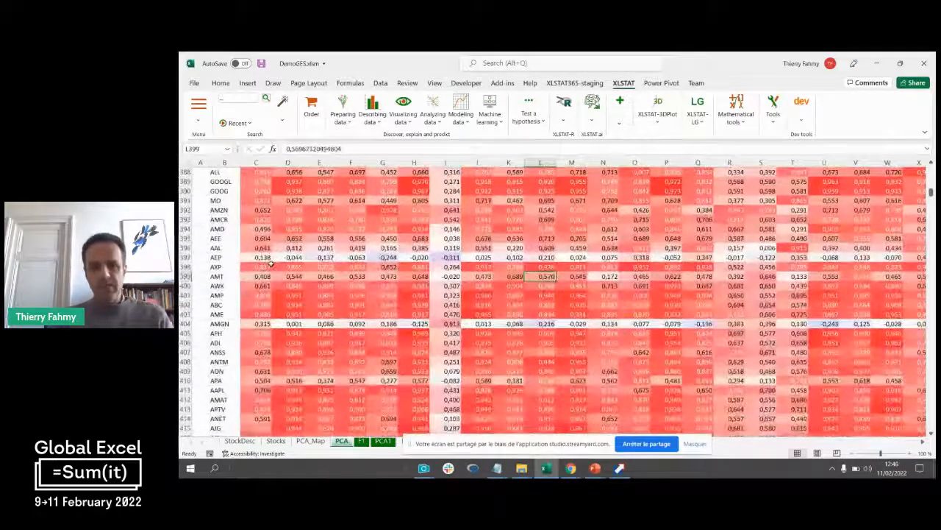
key("Down")
key("Down")
key("Down")
key("Down")
key("Page_Down")
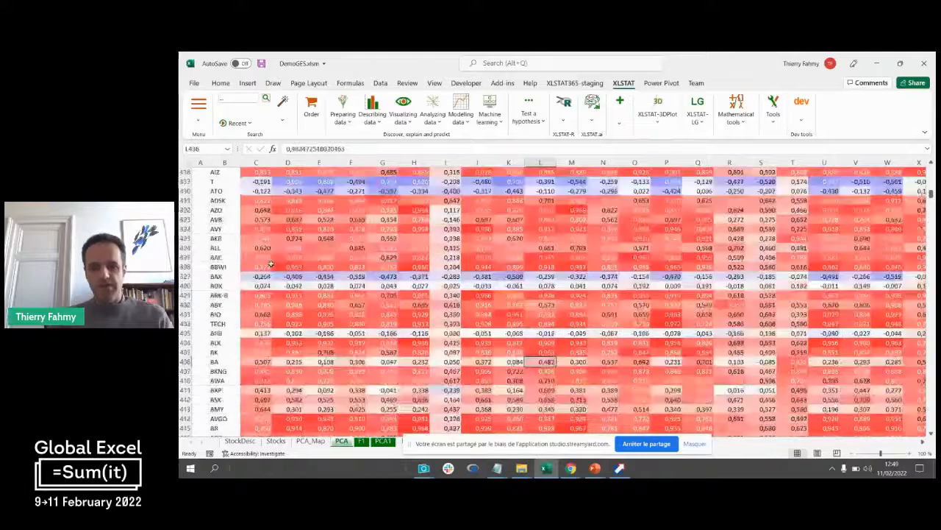
key("Left")
key("Left")
key("Left")
key("Left")
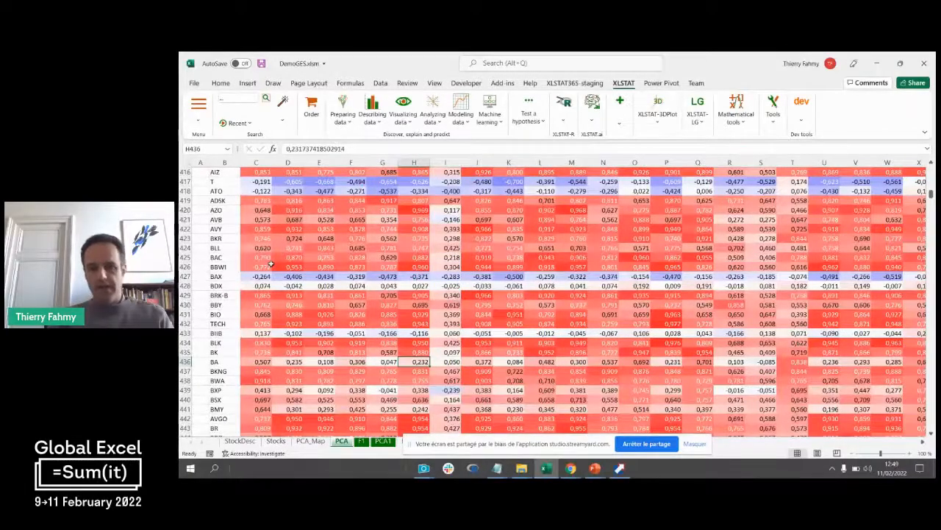
- Return to the top of the correlation matrix and select the ATVI column header
key("Page_Up")
key("Page_Up")
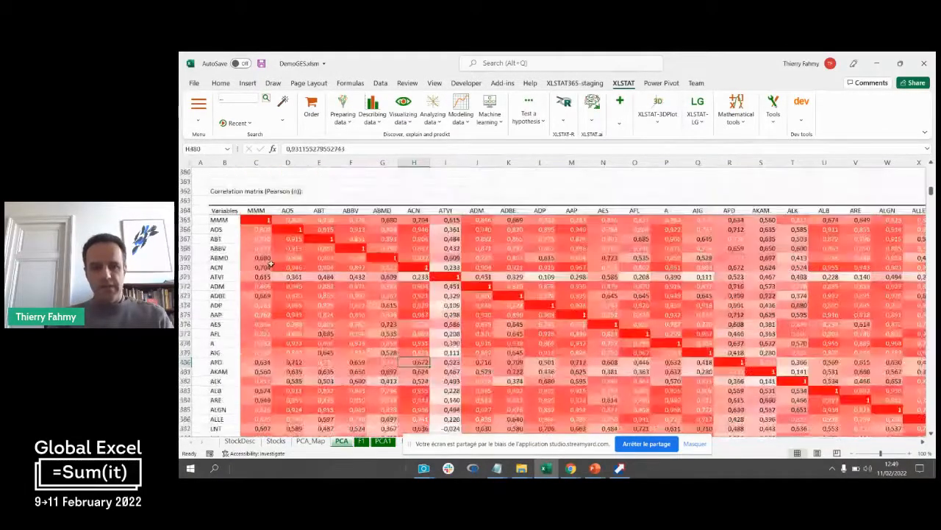
key("Up")
key("Up")
key("Right")
key("Up")
key("Up")
key("Up")
key("Up")
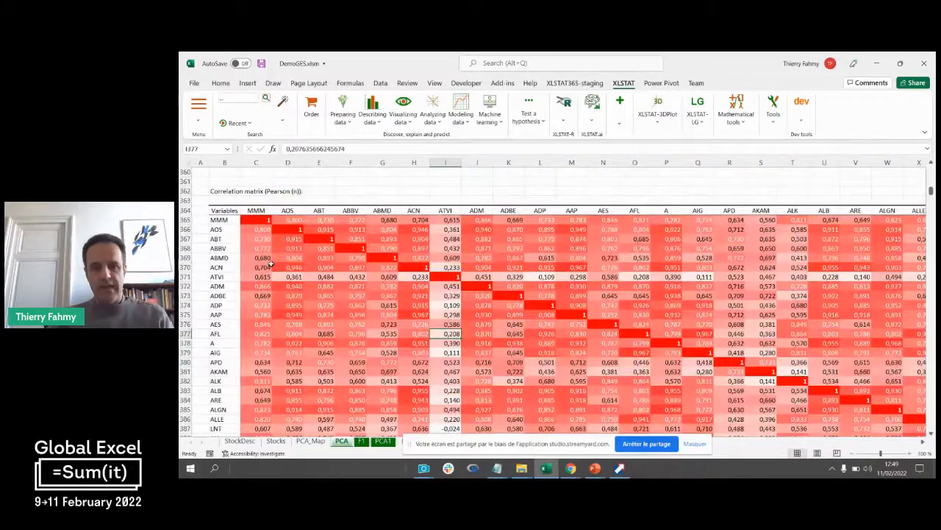
key("Up")
key("Up")
key("Up")
key("Up")
key("Up")
key("Up")
key("Up")
key("Up")
key("Up")
key("Up")
- Examine the correlations down the ATVI column as far as the rows around MCK
key("Page_Down")
key("Page_Down")
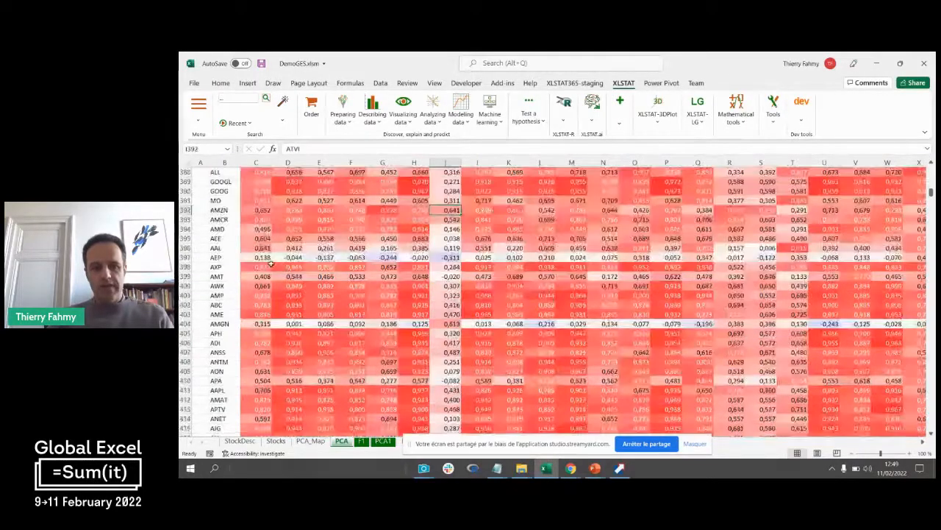
key("Page_Down")
key("Page_Down")
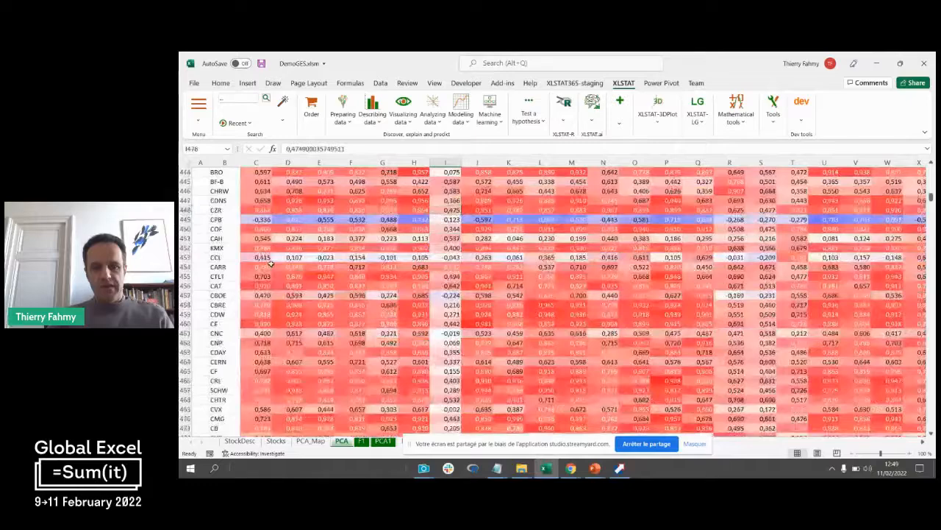
key("Page_Down")
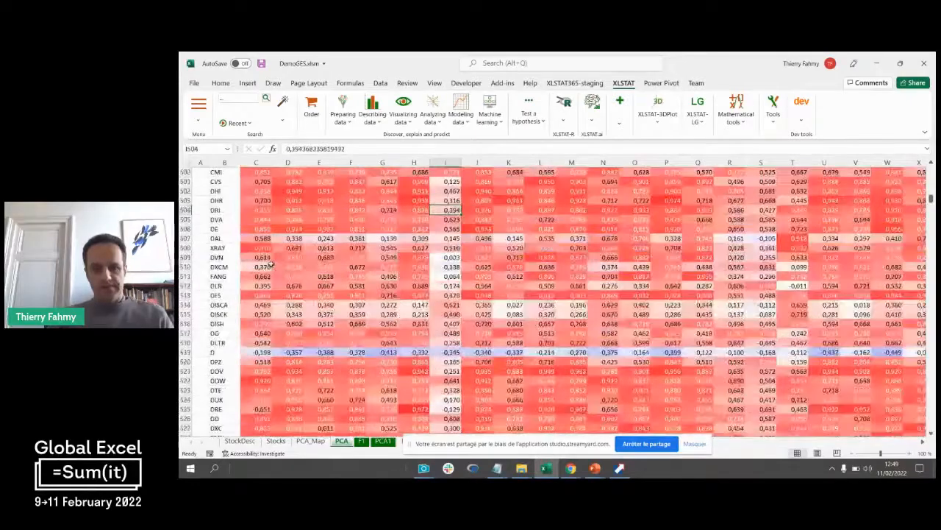
key("Page_Down")
key("Page_Down")
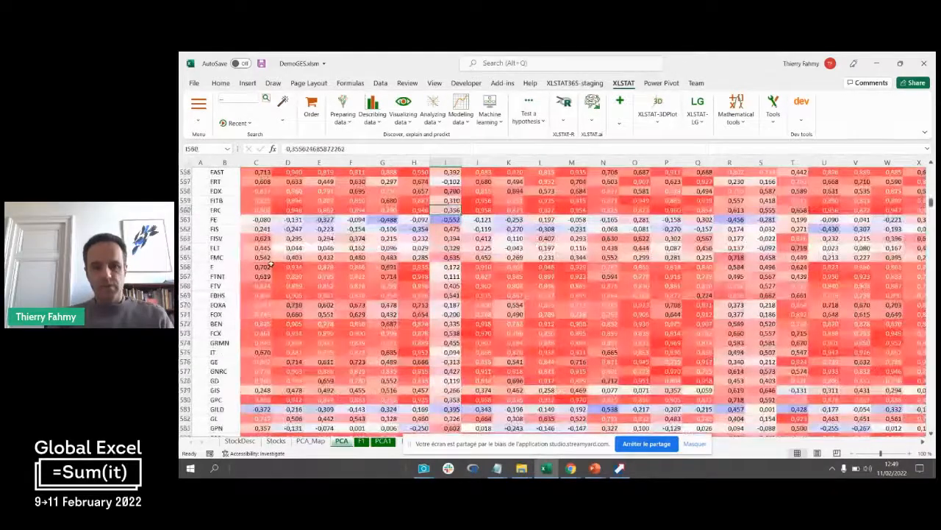
key("Page_Down")
key("Page_Down")
key("Page_Down")
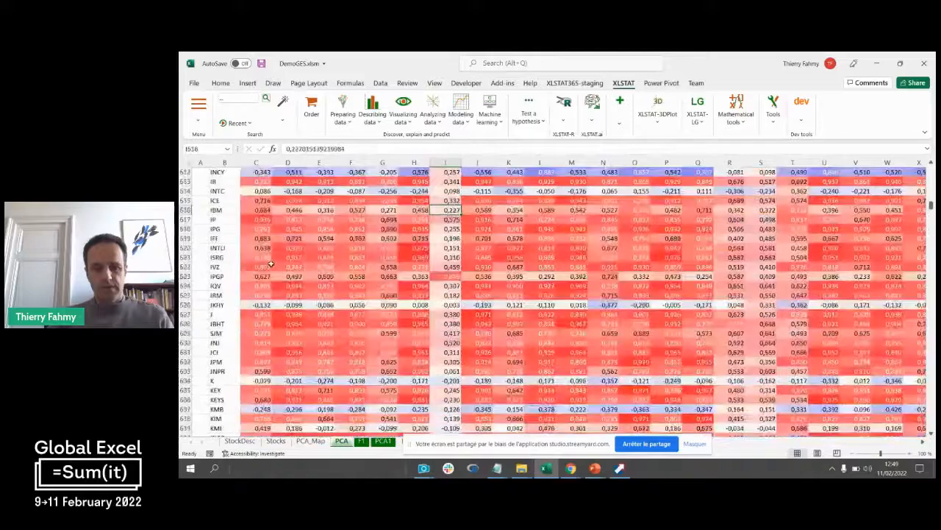
key("Page_Down")
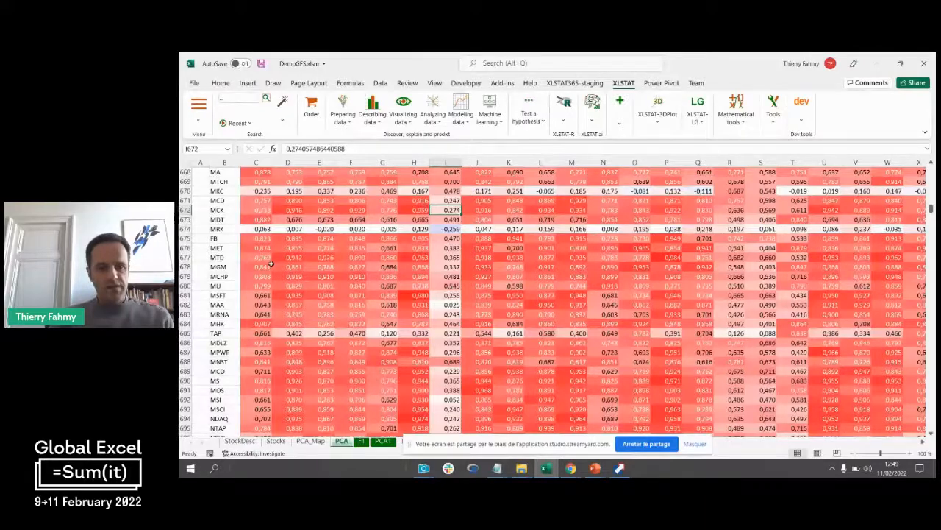
- Go to the matrix's last row, ^GSPC, and view the Eigenvalues table below it
key("ctrl+Left")
key("ctrl+Down")
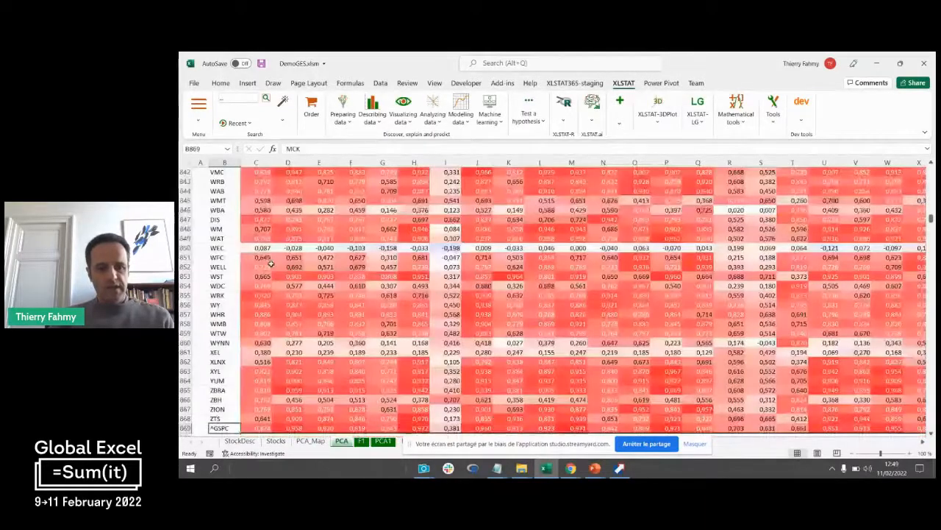
key("Page_Down")
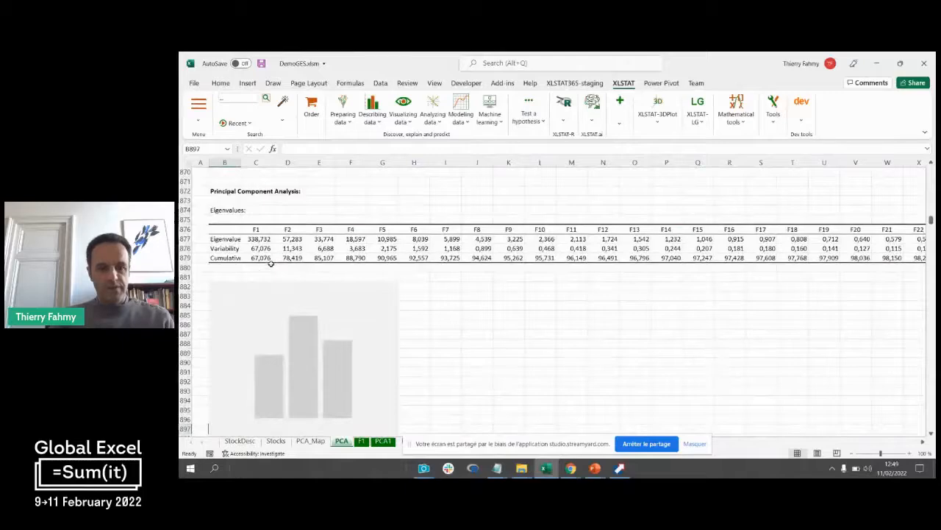
- Go past the coefficients below the eigenvalues to the Factor loadings table and on to its last row, ^GSPC
key("ctrl+Down")
key("ctrl+Down")
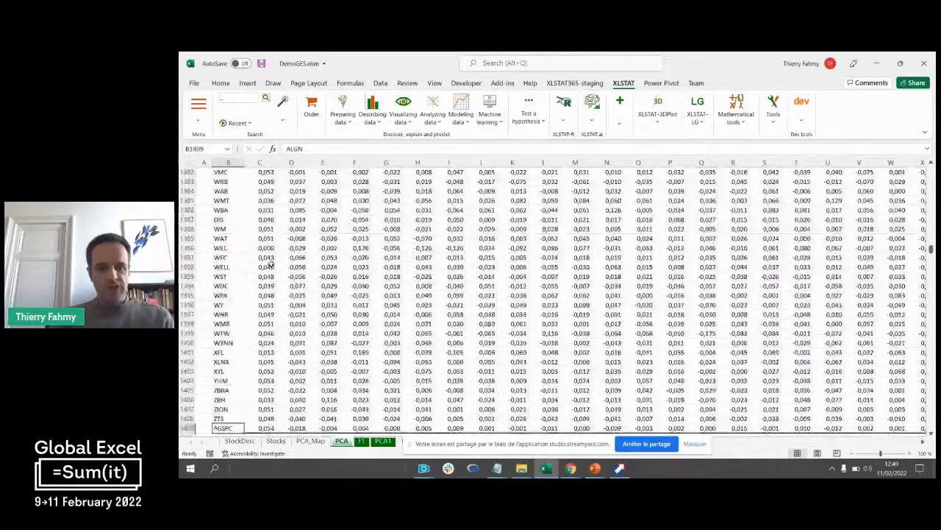
key("Page_Down")
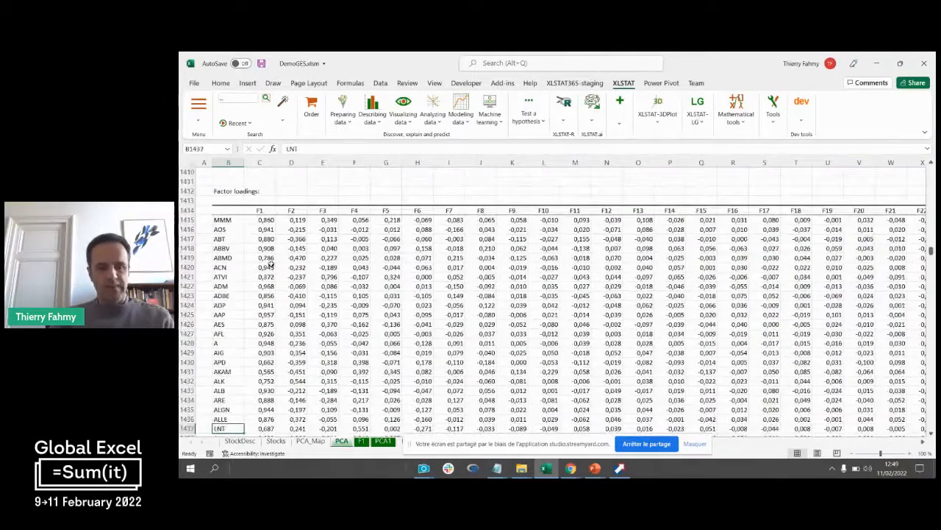
key("ctrl+Down")
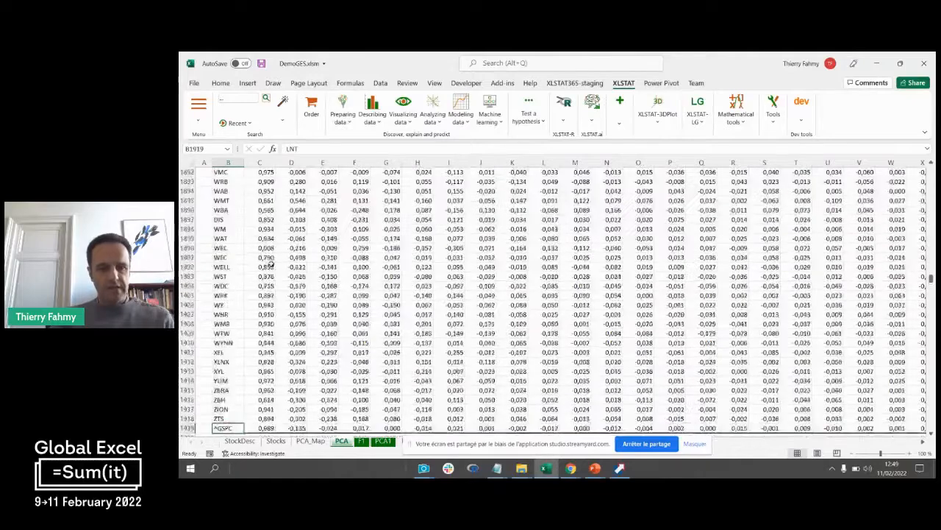
- Go down the table of variables by factors below the Factor loadings to its last row, ^GSPC
key("Page_Down")
key("Page_Down")
key("Page_Down")
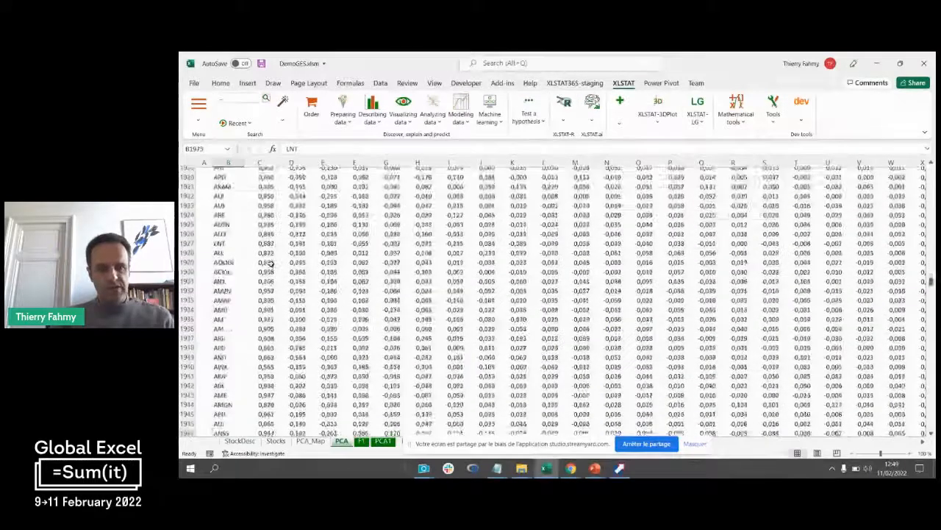
key("Page_Down")
key("Page_Down")
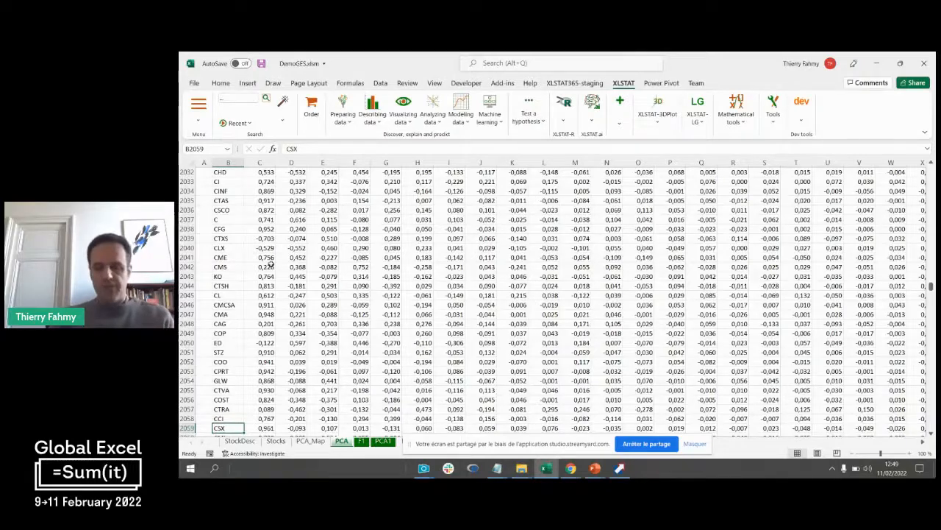
key("Down")
key("ctrl+Down")
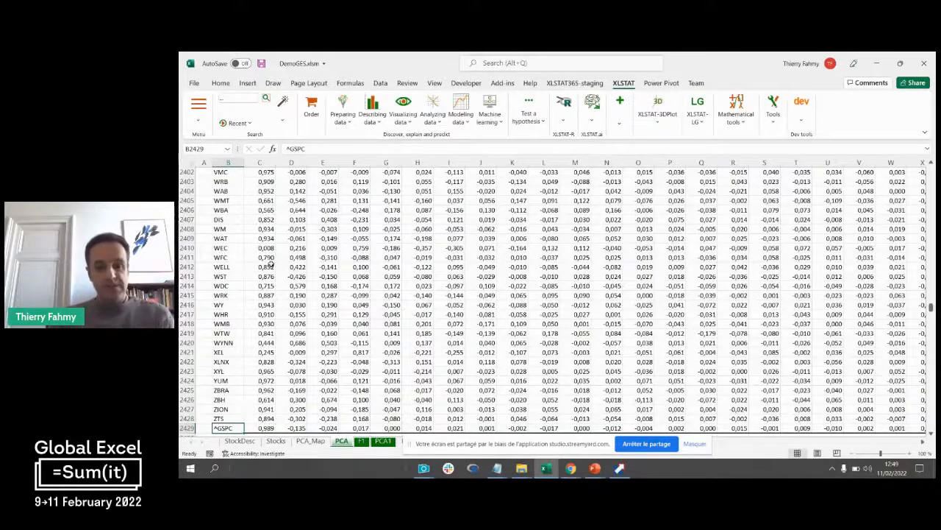
- View the variables chart on axes F1 and F2 and go past the variable contributions to the Squared cosines of the variables table
key("Page_Down")
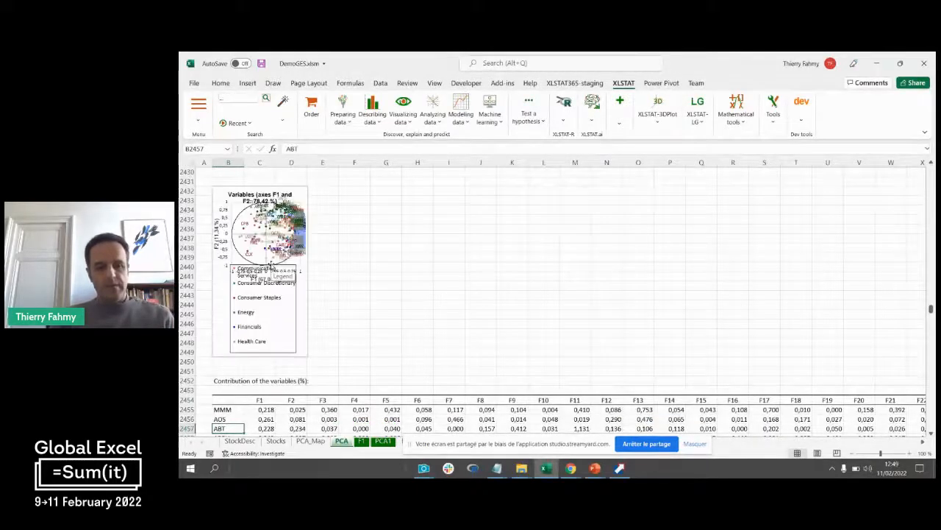
key("ctrl+Down")
key("Page_Down")
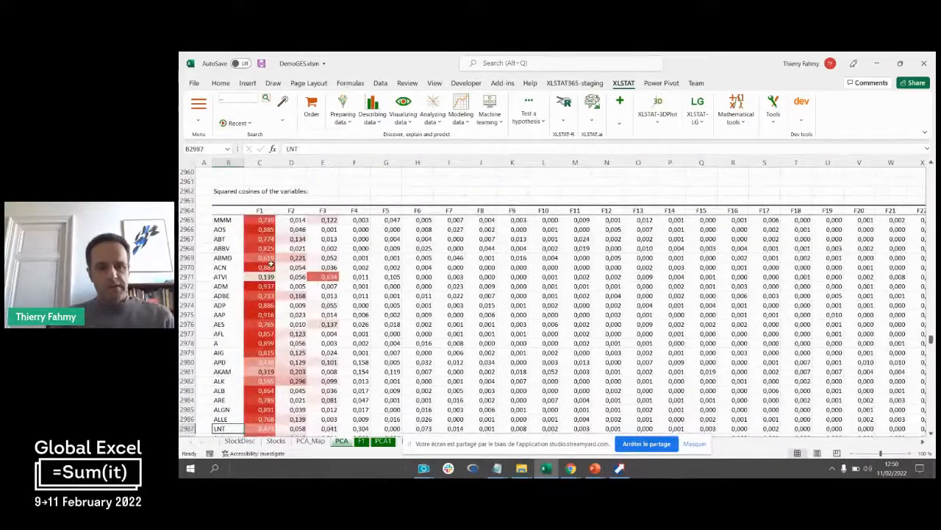
- Examine the F1 squared cosines upward through the first tickers as far as ABMD
key("Down")
key("Up")
key("Up")
key("Up")
key("Up")
key("Up")
key("Up")
key("Up")
key("Up")
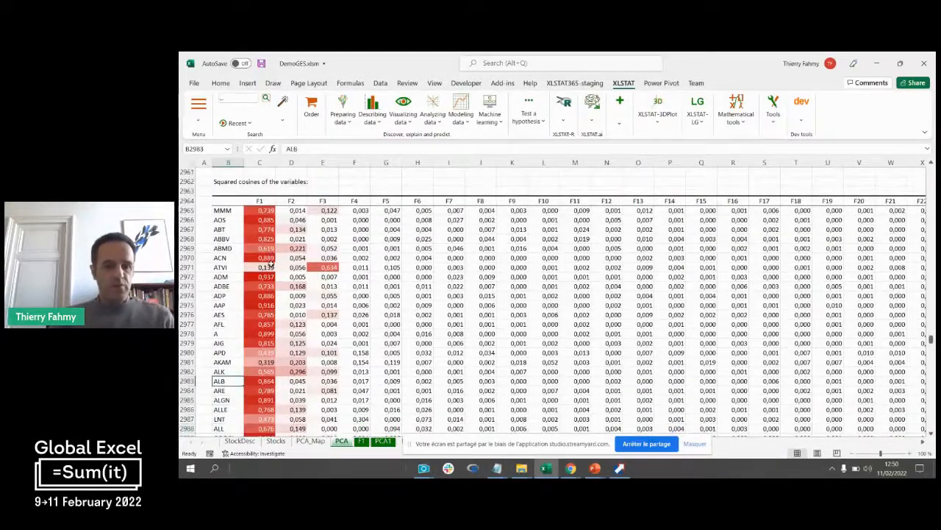
key("Right")
key("Up")
key("Up")
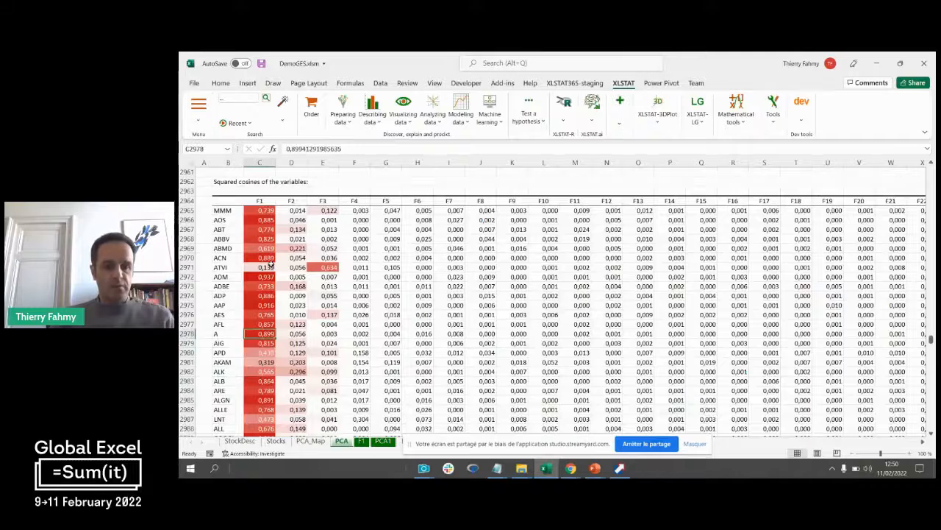
key("Up")
key("Up")
key("Up")
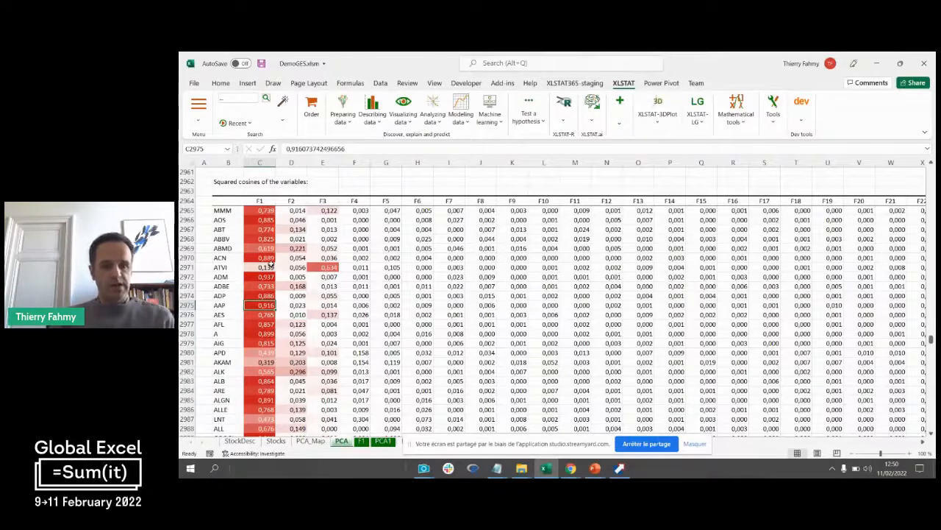
key("Up")
key("Up")
key("Up")
key("Up")
key("Up")
key("Up")
key("Up")
key("Up")
key("Up")
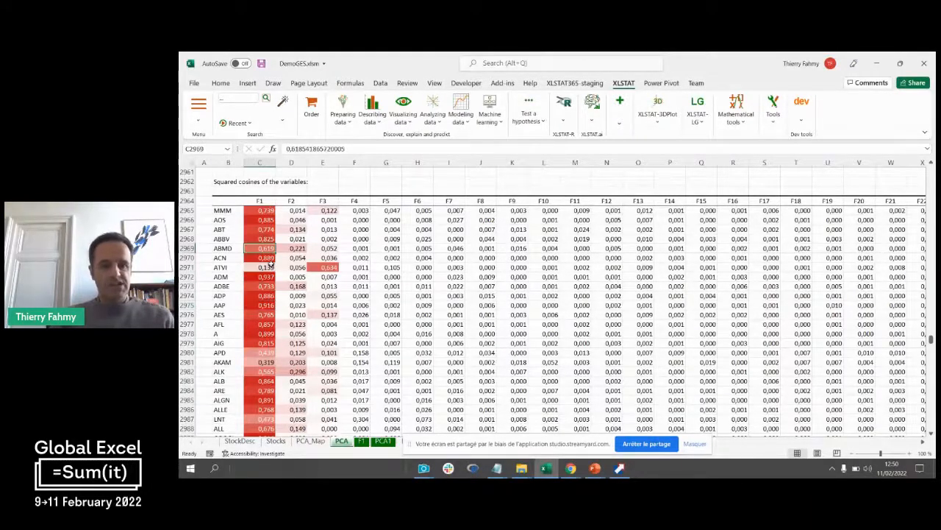
- Go to the MMM row and compare its squared cosines across factors F1, F2 and F3
key("Left")
key("Up")
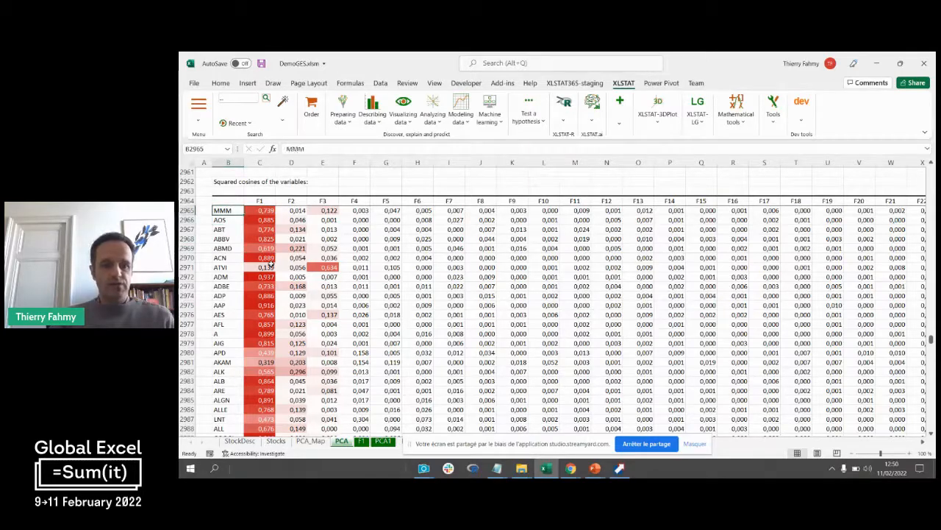
key("Right")
key("Right")
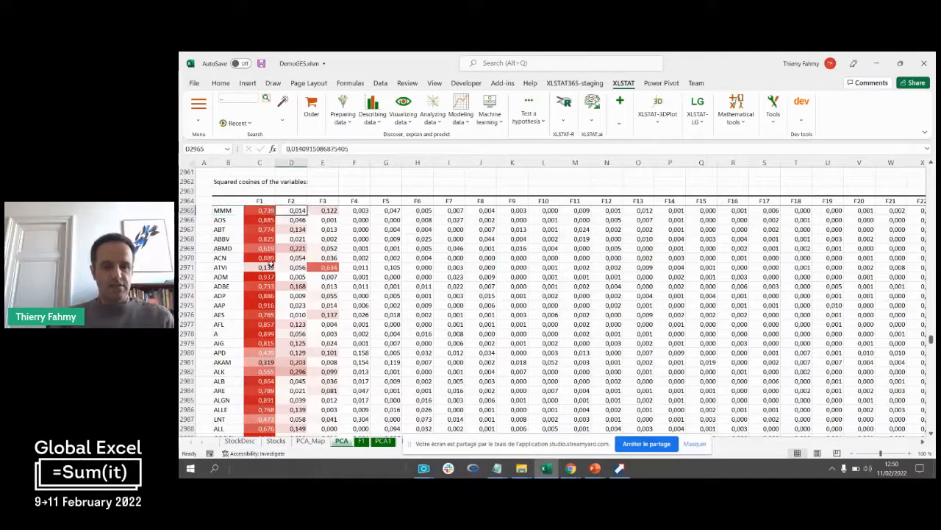
key("Right")
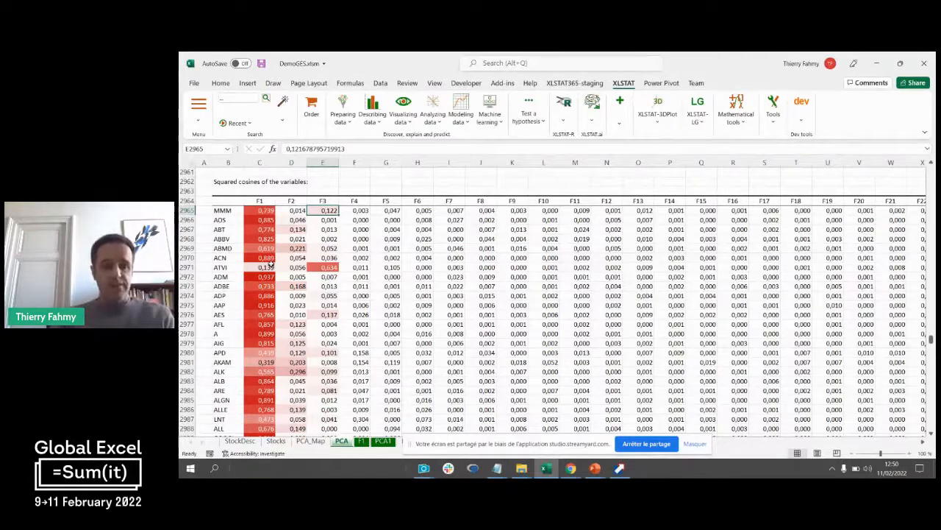
key("Left")
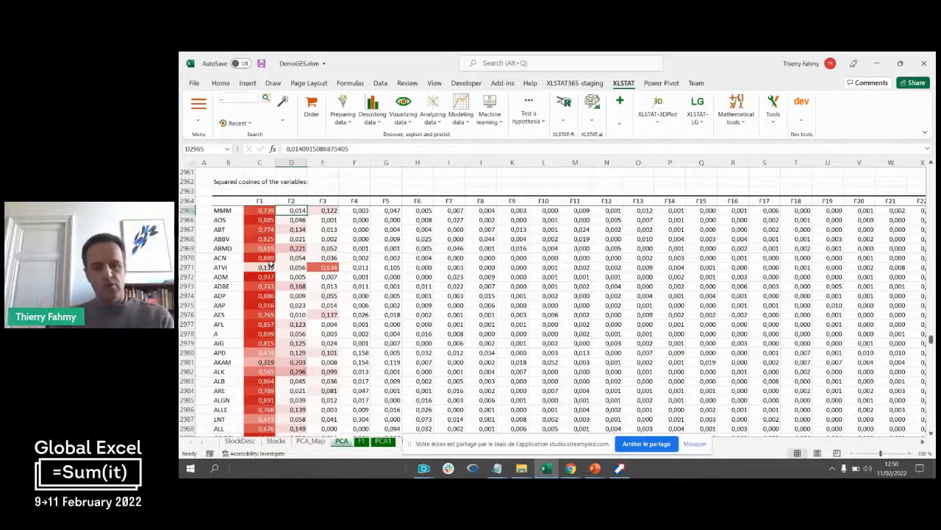
- Go down to the ATVI row and compare its squared cosines on F1, F2 and F3
key("Down")
key("Down")
key("Down")
key("Down")
key("Down")
key("Down")
key("Left")
key("Left")
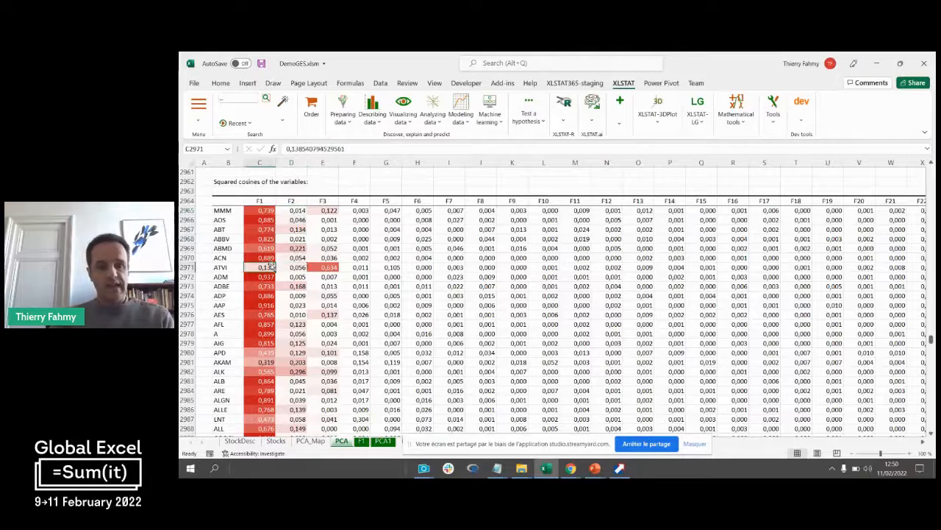
key("Right")
key("Right")
key("Left")
key("Left")
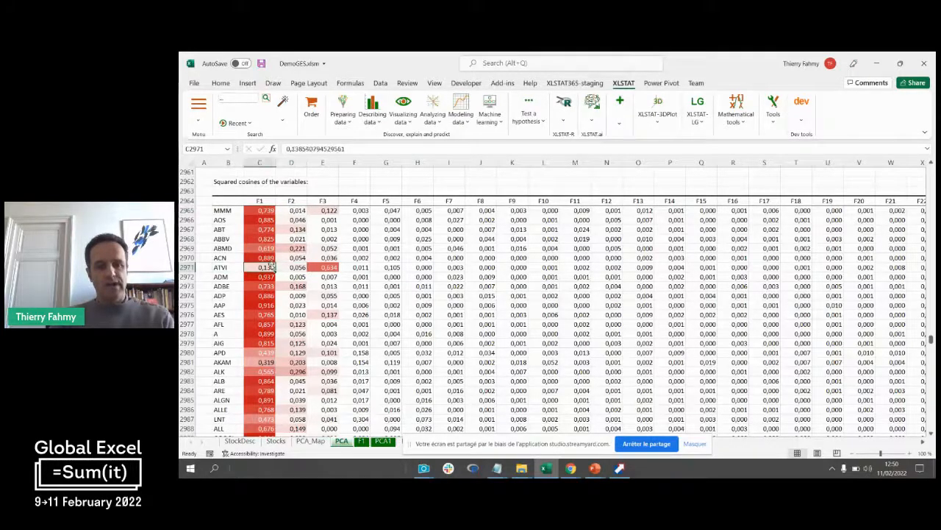
key("Right")
key("Right")
key("Right")
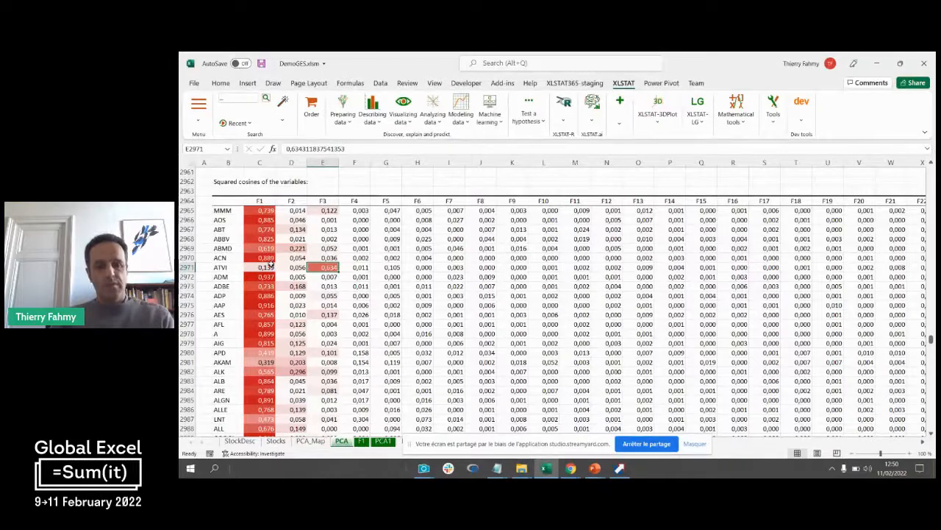
key("Left")
key("Left")
key("Left")
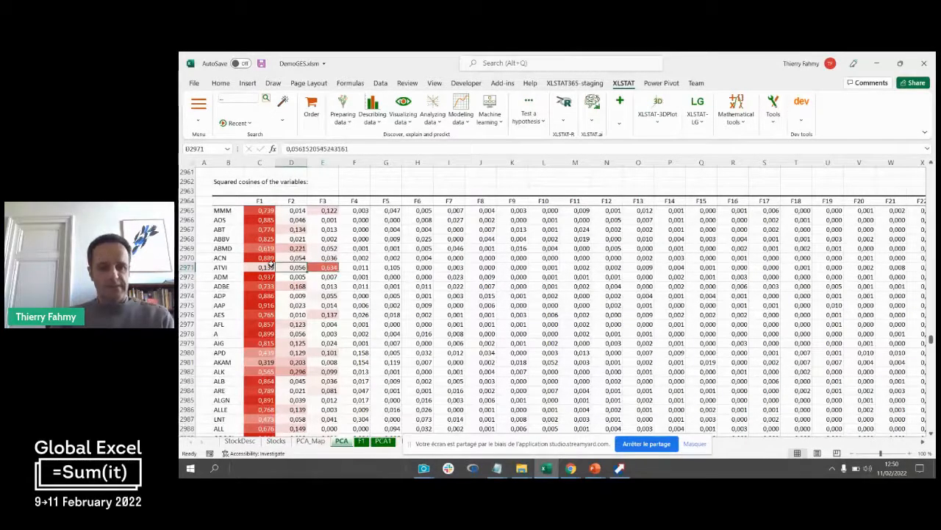
- Go past the end of the squared cosines to the Contribution of the observations (%) table
key("Page_Down")
key("Page_Down")
key("Page_Down")
key("Page_Down")
key("Page_Down")
key("Page_Down")
key("Page_Down")
key("Page_Down")
key("Page_Down")
key("Page_Down")
key("Page_Down")
key("Page_Down")
key("Page_Down")
key("Page_Down")
key("Page_Down")
key("Page_Down")
key("Page_Down")
key("Page_Down")
key("Page_Down")
key("Page_Down")
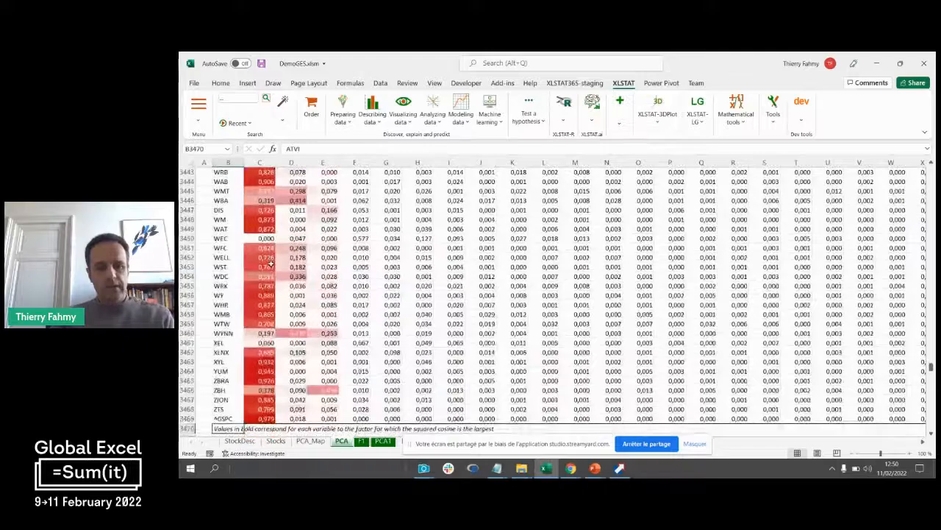
key("Right")
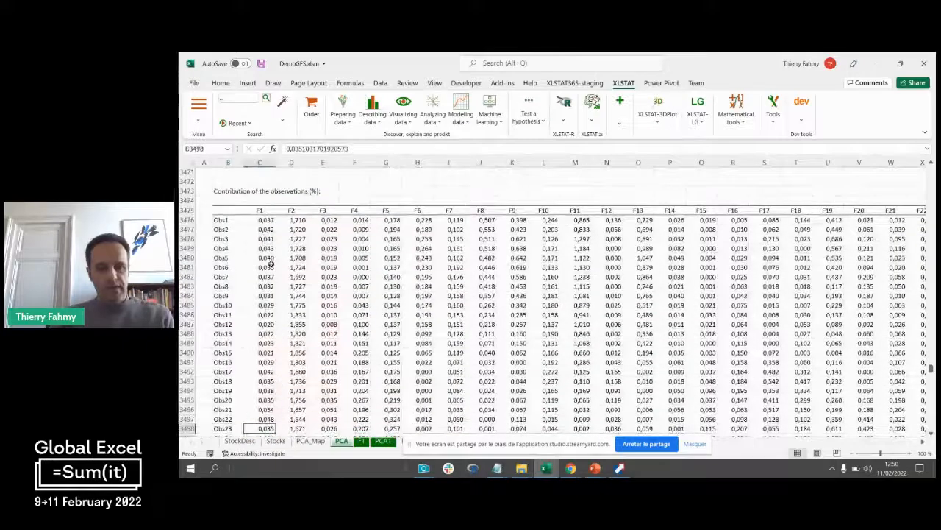
- Switch to the PCA1 sheet and go to the header row of its Factor scores table
key("ctrl+Down")
key("ctrl+Page_Up")
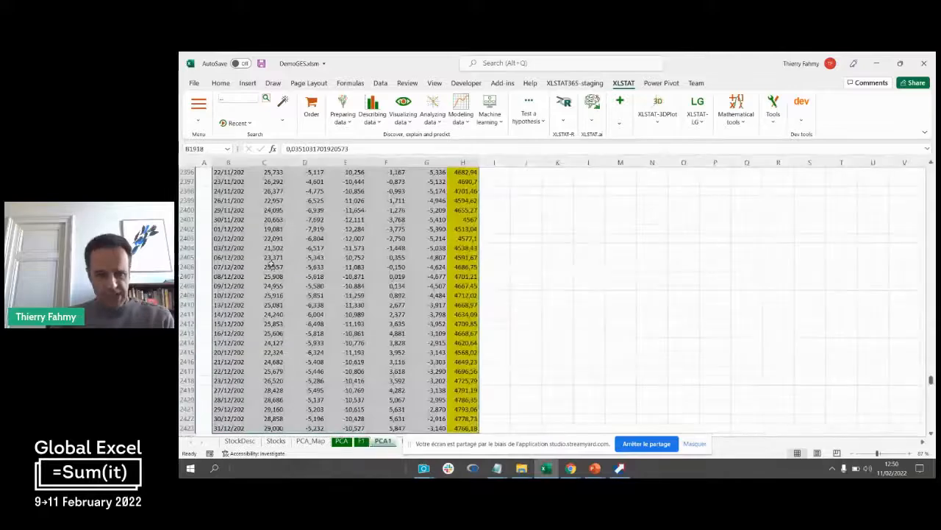
key("ctrl+Page_Up")
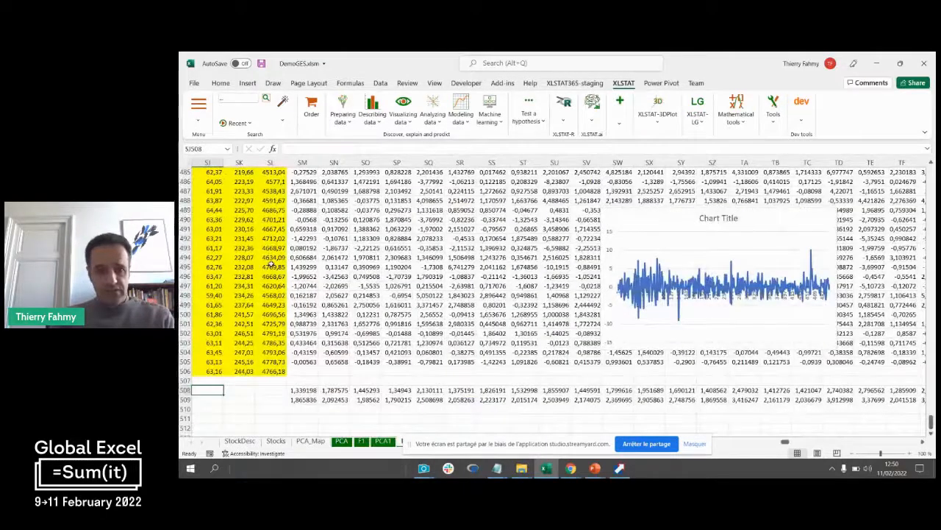
key("ctrl+Page_Down")
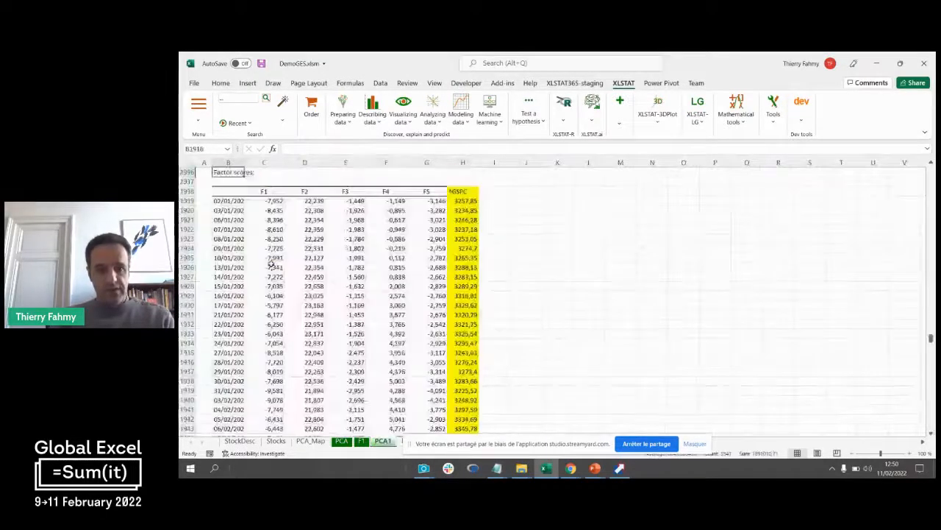
key("Up")
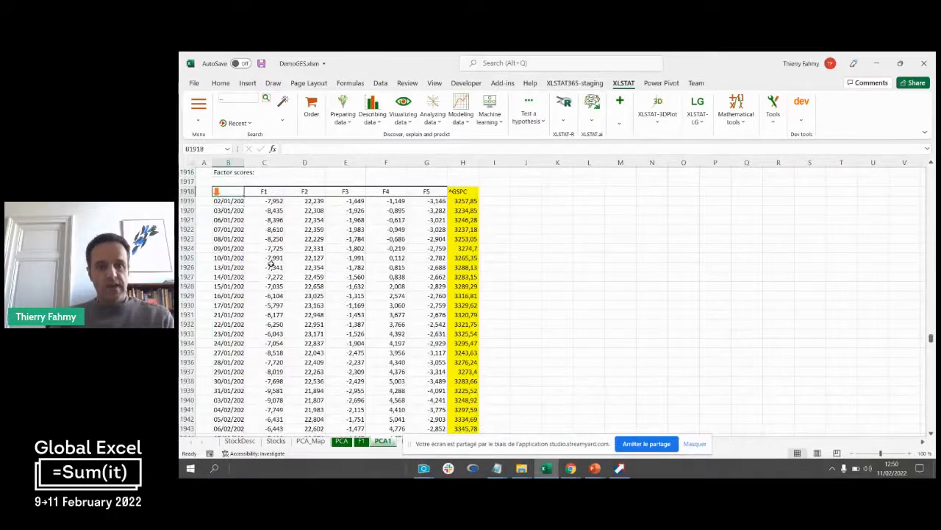
- Examine the F1 column header and the F1 factor score for the first date, 02/01/2020
key("Right")
key("Down")
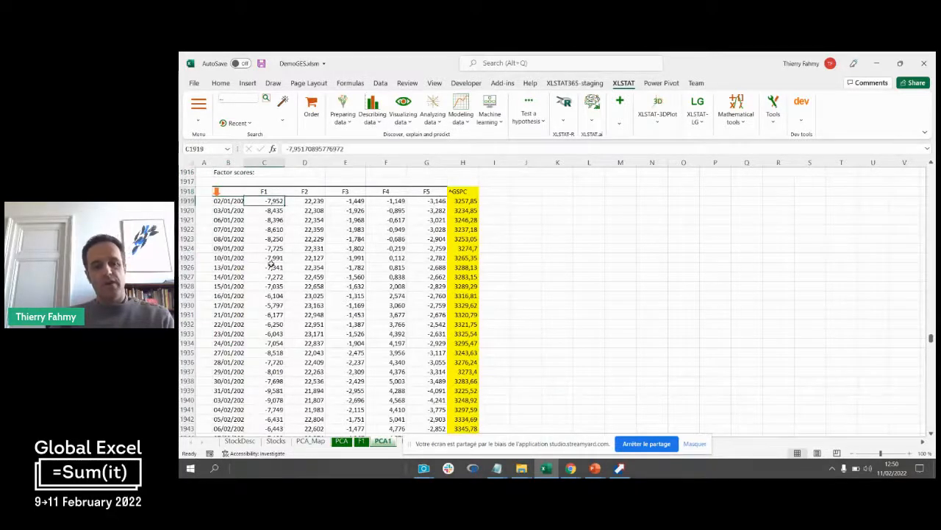
key("Left")
key("Right")
key("Up")
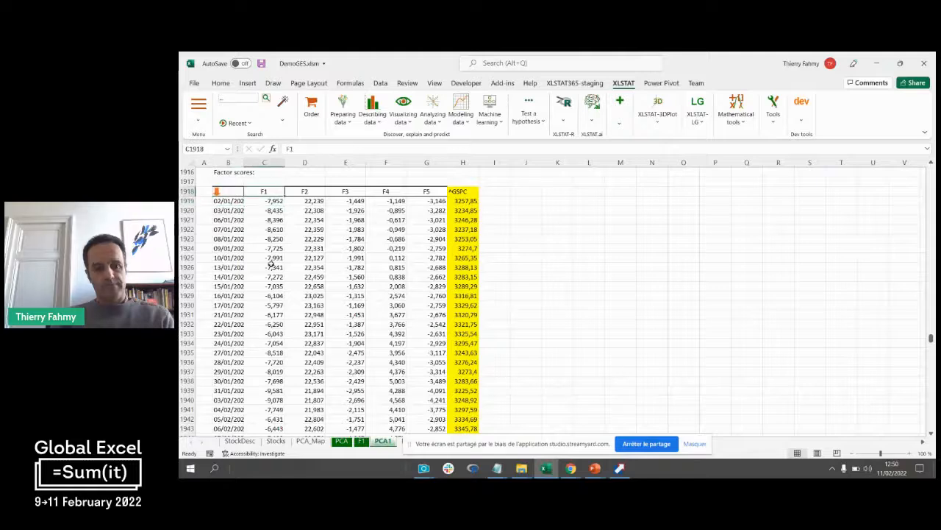
key("Down")
key("Up")
key("Down")
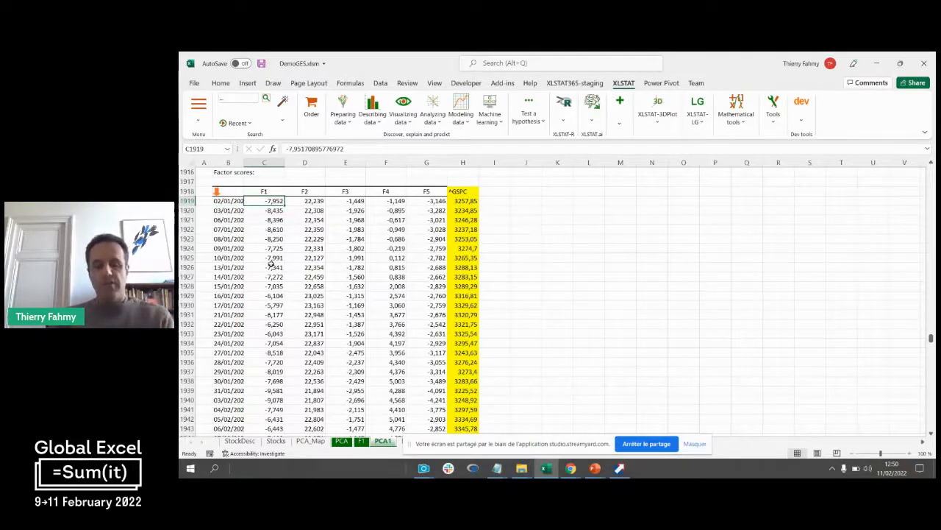
key("Left")
key("Right")
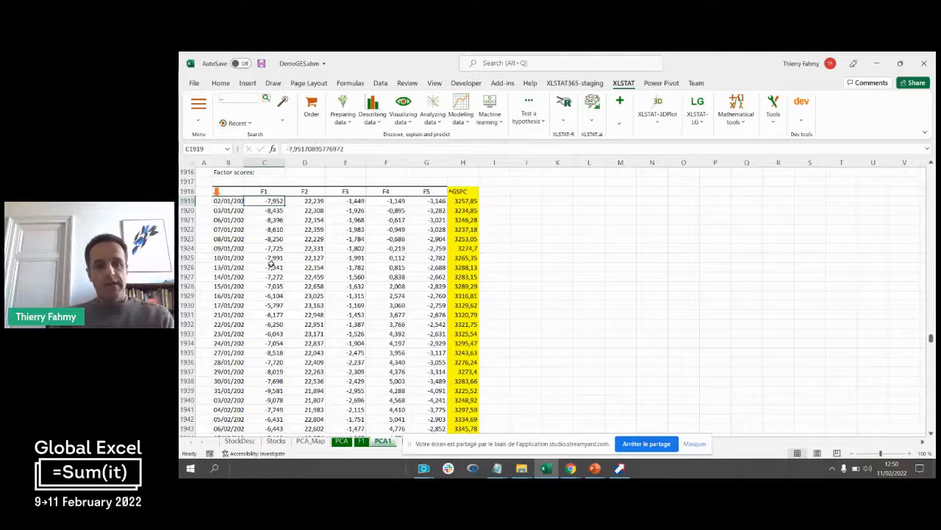
- Examine the following dates, 03/01/2020 and the row below, with their F1 and F2 factor scores
key("Left")
key("Down")
key("Right")
key("Left")
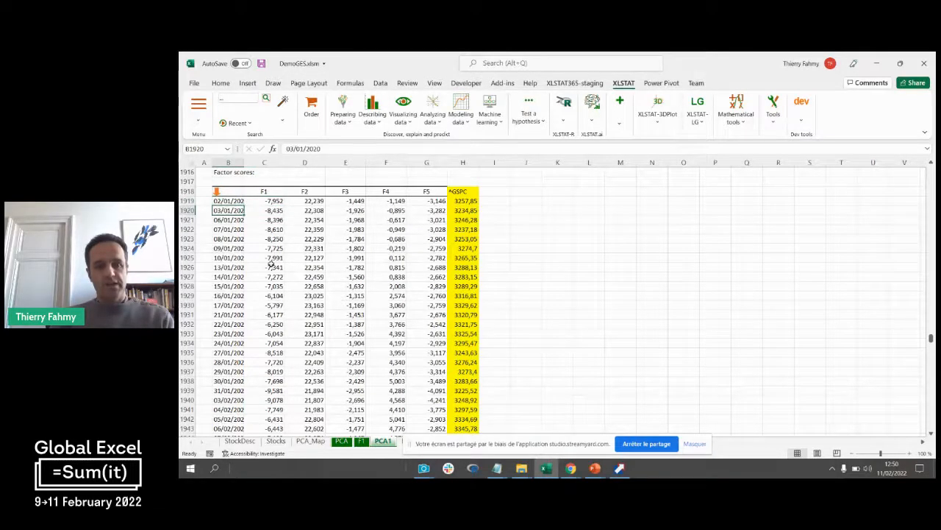
key("Down")
key("Right")
key("Right")
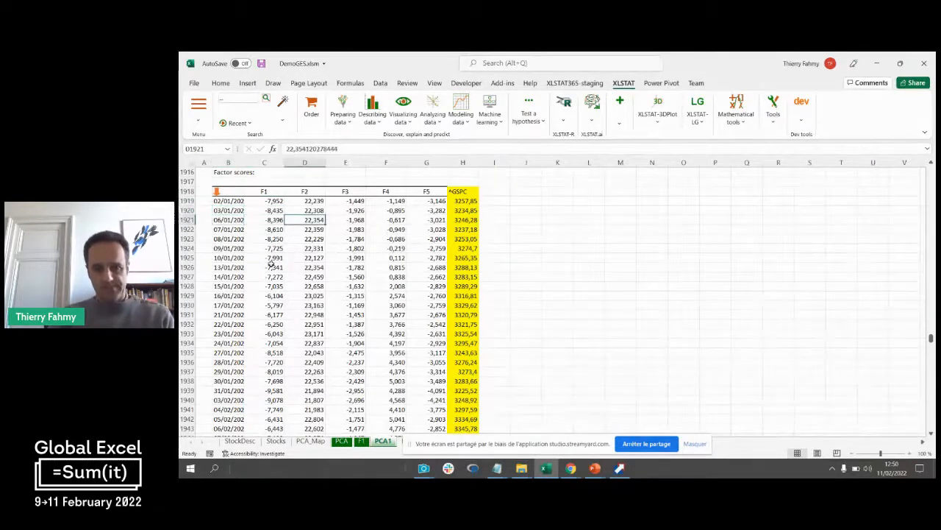
- Go across to the yellow ^GSPC column beside the factor scores, from its header to its first value
key("Left")
key("Right")
key("Right")
key("Right")
key("Right")
key("Right")
key("Up")
key("Up")
key("Up")
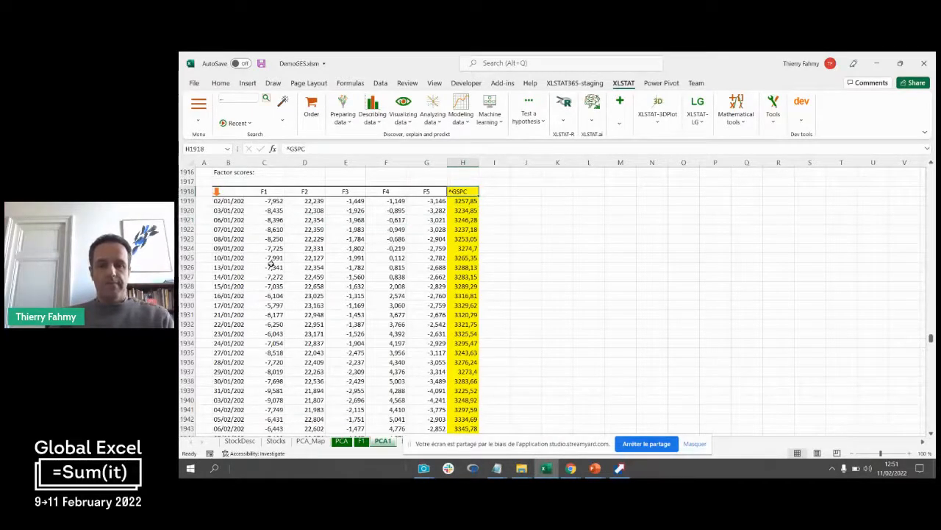
key("Down")
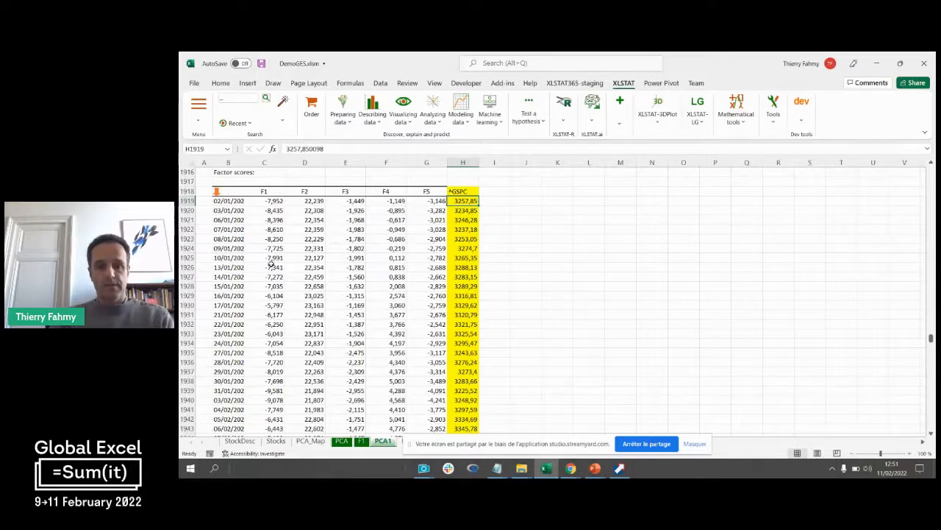
- Return to the first F1 score, view the F1 chart sheet comparing F1 with ^GSPC, and deselect the chart
key("Left")
key("Left")
key("Left")
key("Left")
key("Left")
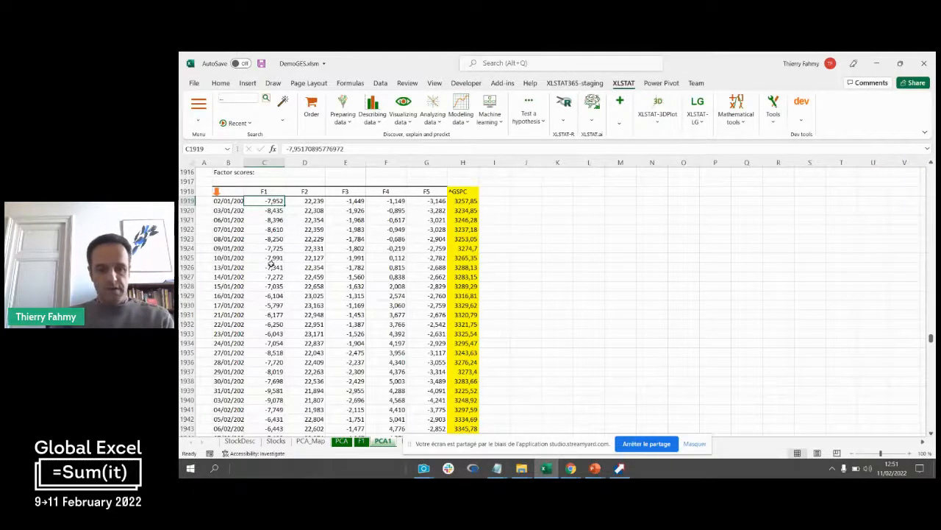
key("ctrl+Page_Up")
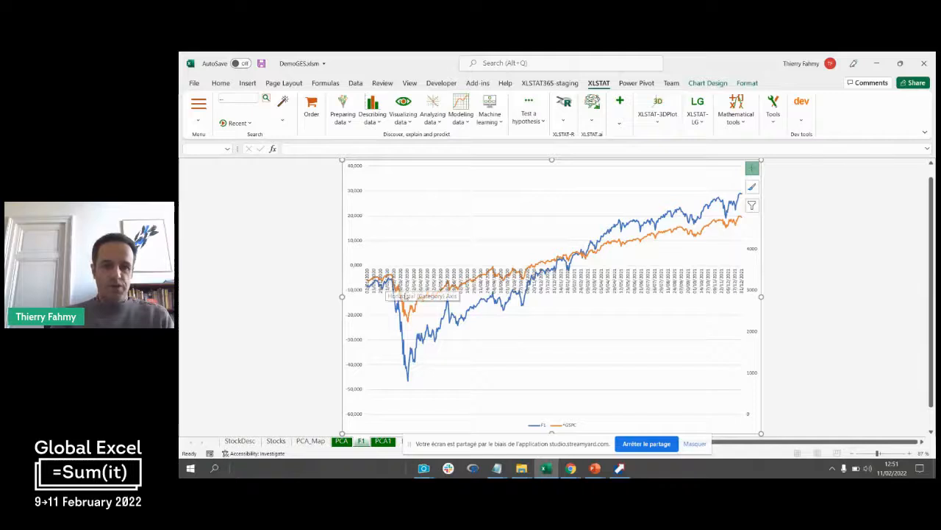
mouse_move(409, 318)
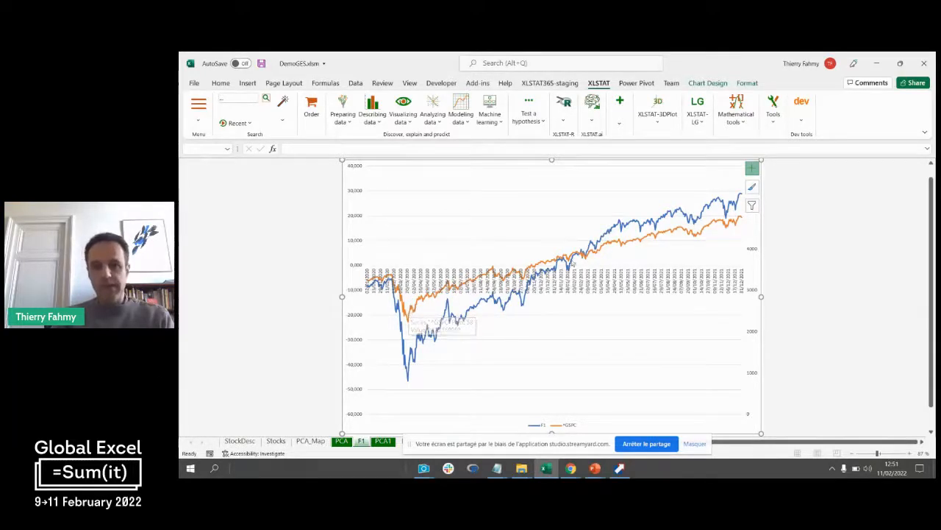
left_click(793, 188)
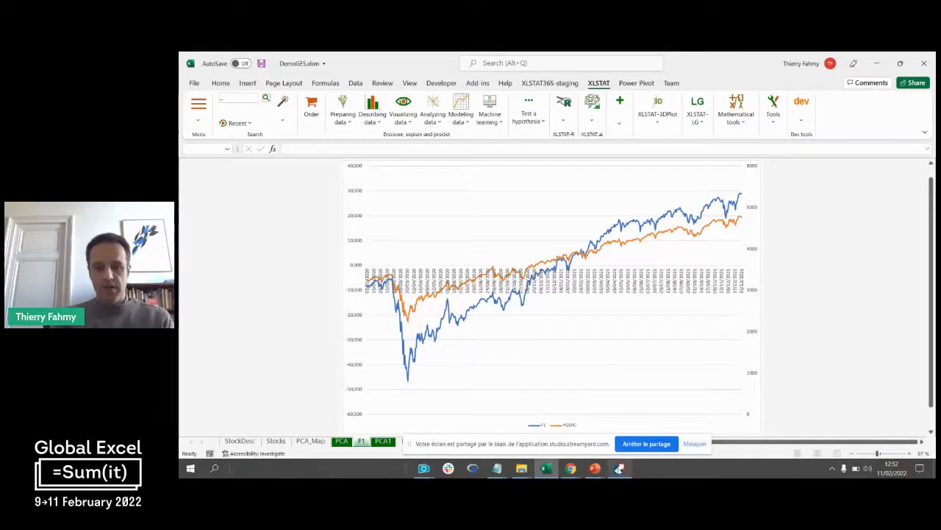
- Switch to Miner3D and examine the 3D scatter plot of the factor scores from closer and from different angles
mouse_move(619, 467)
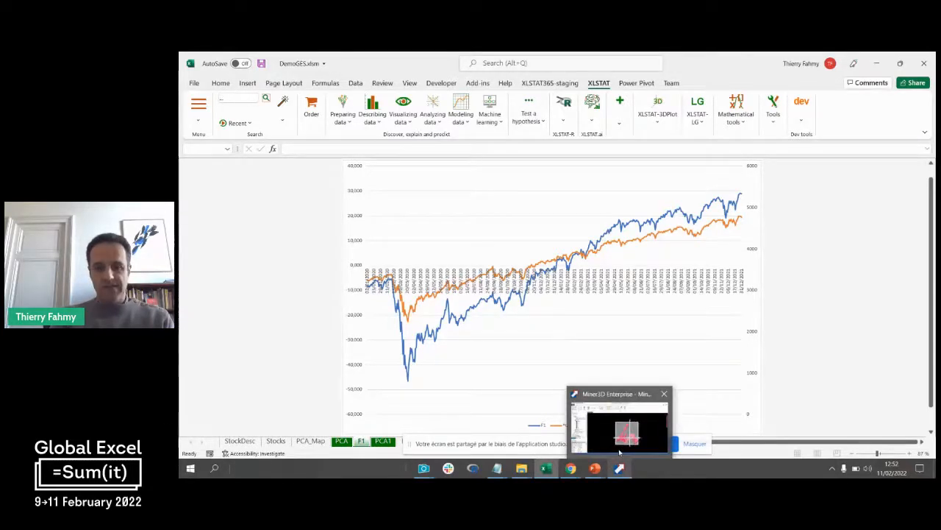
left_click(619, 450)
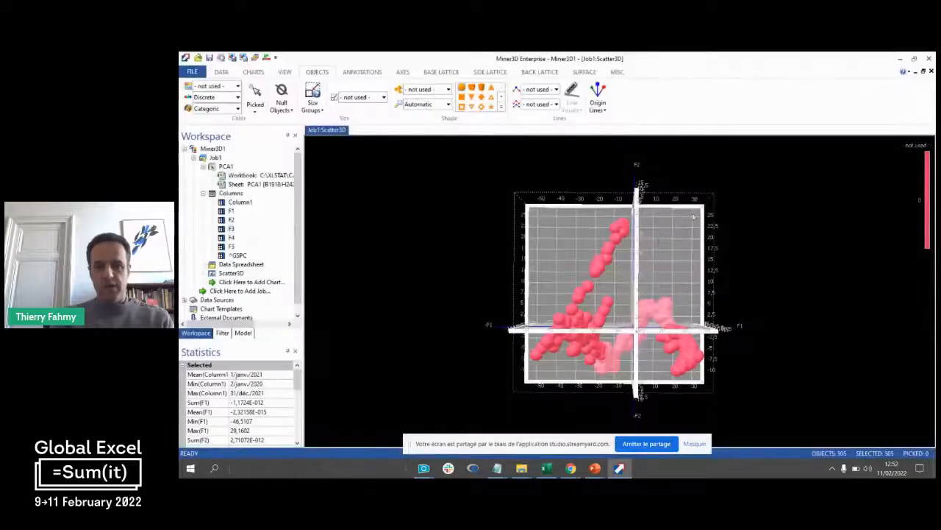
scroll(730, 192, "up", 5)
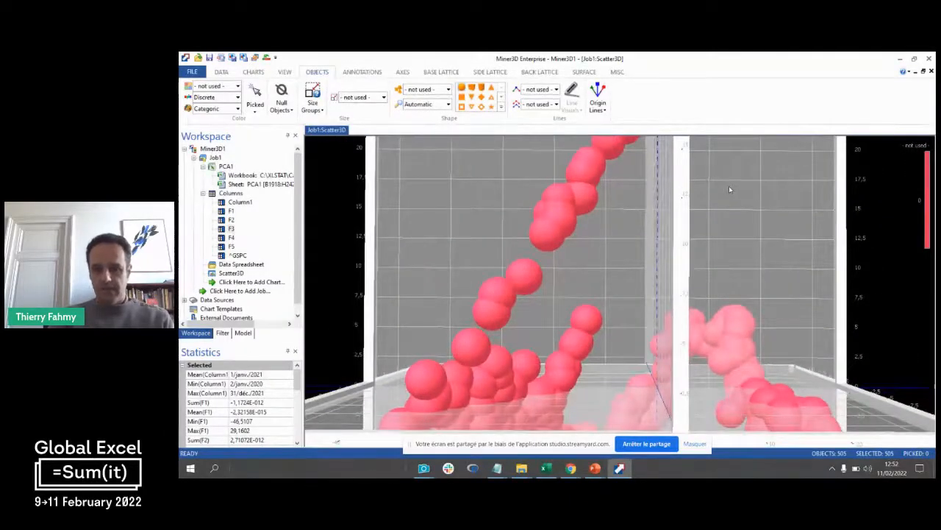
left_click_drag(722, 205, 666, 303)
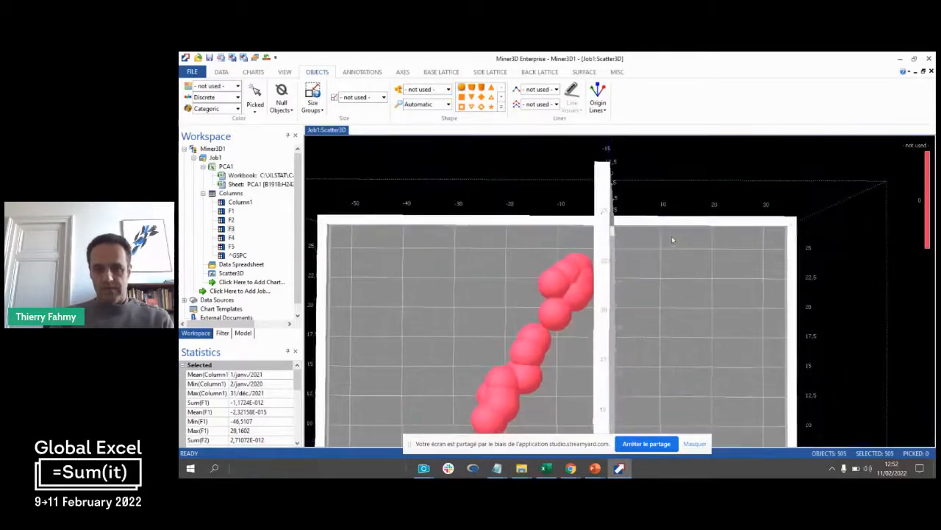
scroll(672, 238, "up", 3)
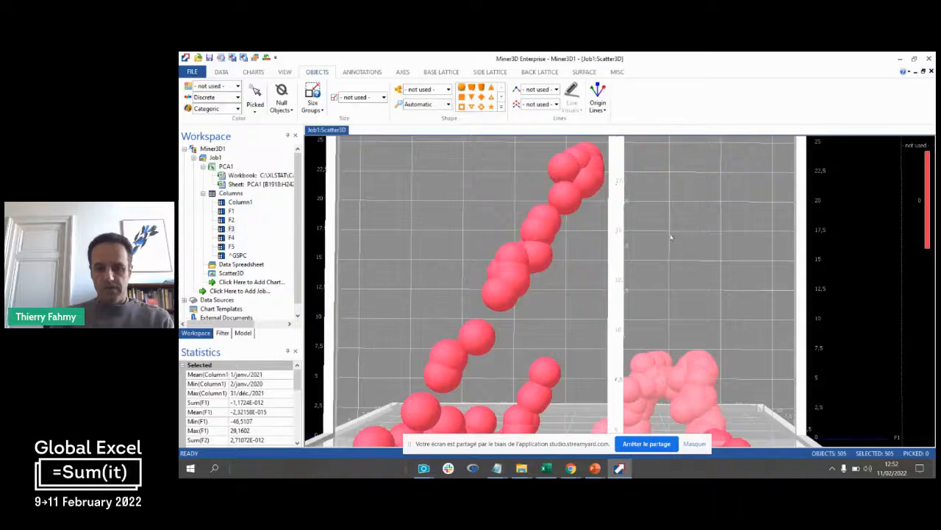
left_click_drag(667, 265, 659, 261)
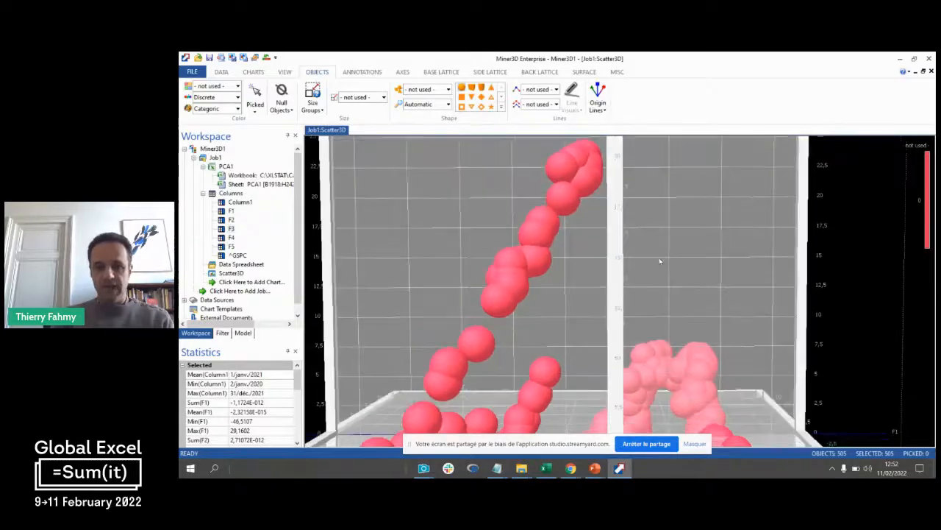
left_click_drag(702, 239, 714, 207)
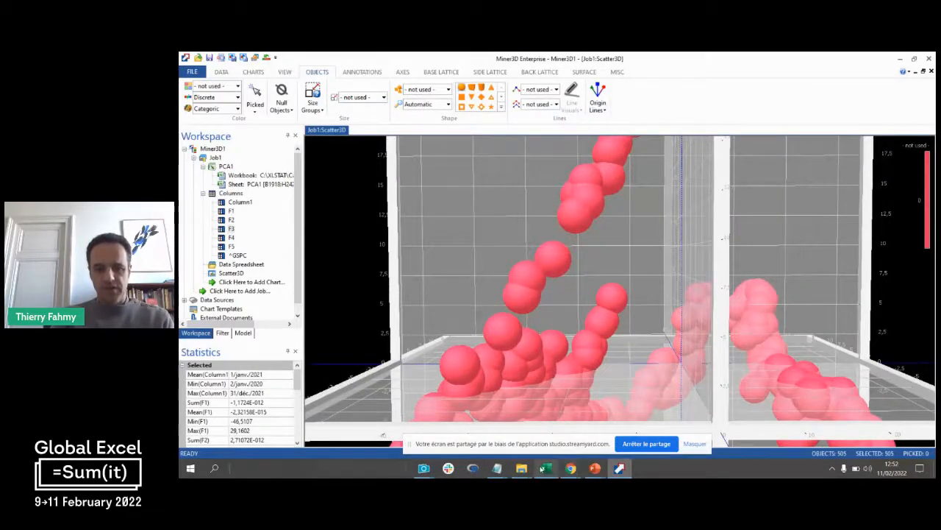
- Switch back to Excel's PCA1 sheet and go up from the factor scores to the squared cosines of the variables
left_click(545, 468)
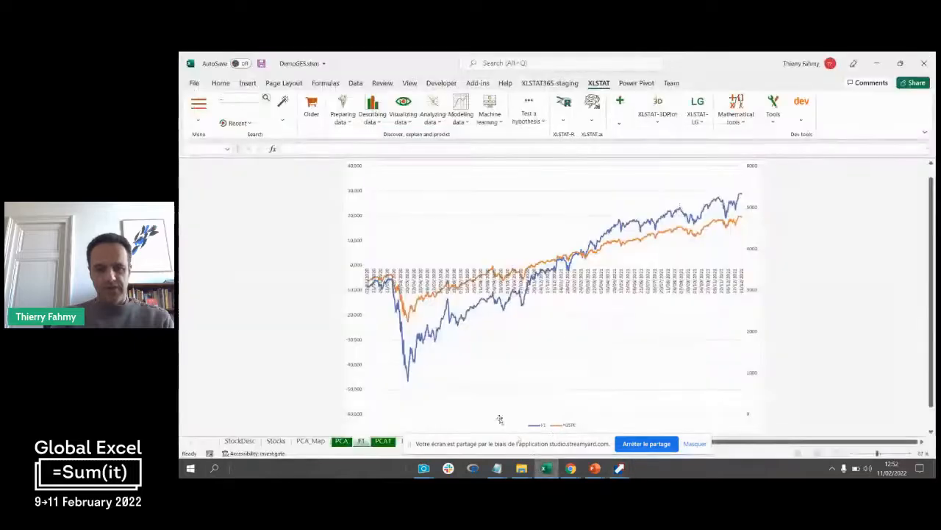
left_click(378, 441)
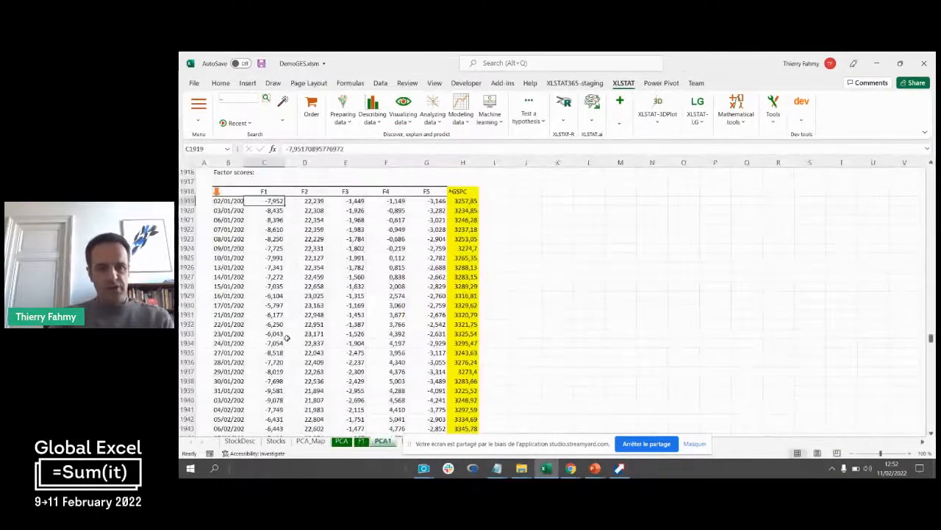
key("Left")
key("Up")
key("Up")
key("Up")
key("Up")
key("Up")
key("Up")
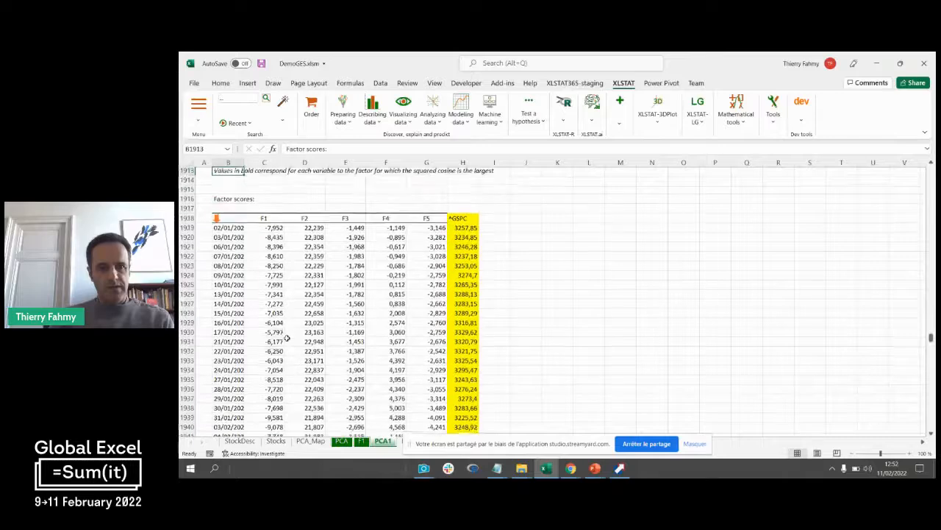
key("ctrl+Up")
key("ctrl+Up")
key("ctrl+Up")
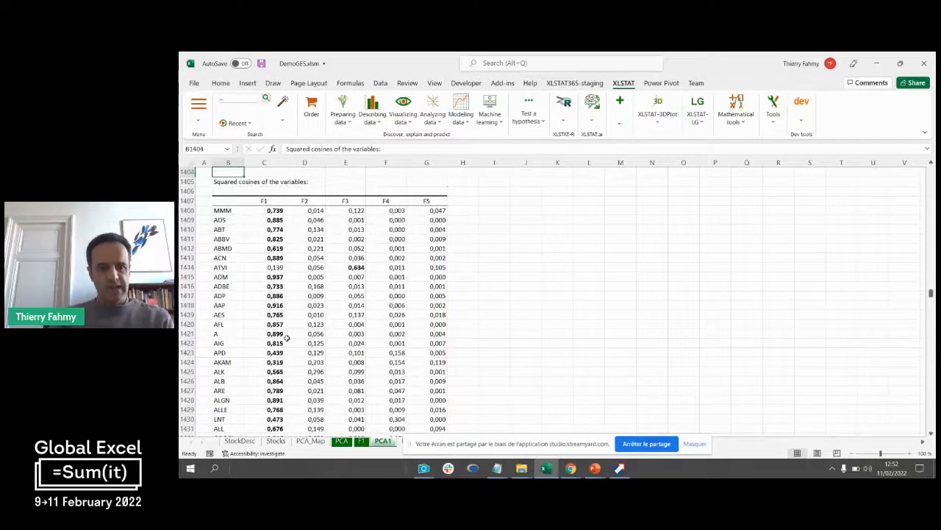
- Continue up past the factor loadings to the empty row just below the correlation matrix
key("ctrl+Up")
key("ctrl+Up")
key("ctrl+Up")
key("ctrl+Up")
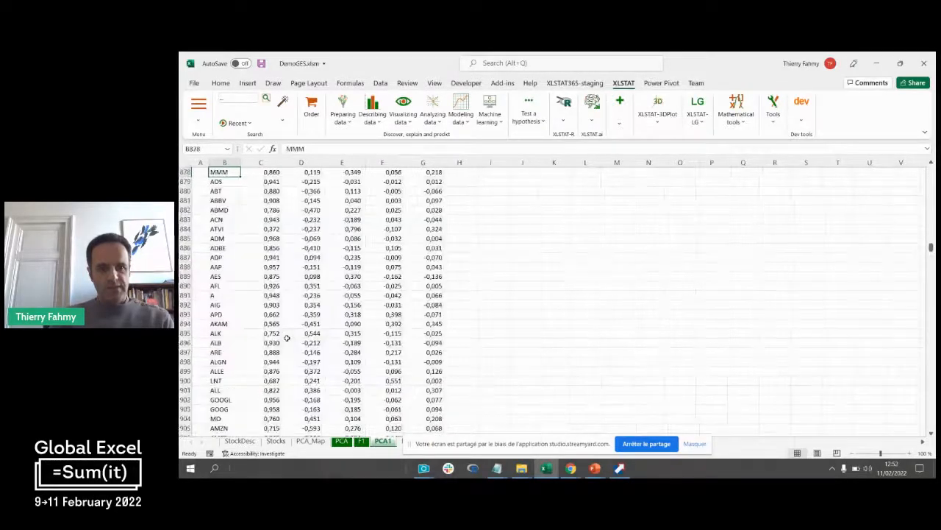
key("ctrl+Up")
key("ctrl+Up")
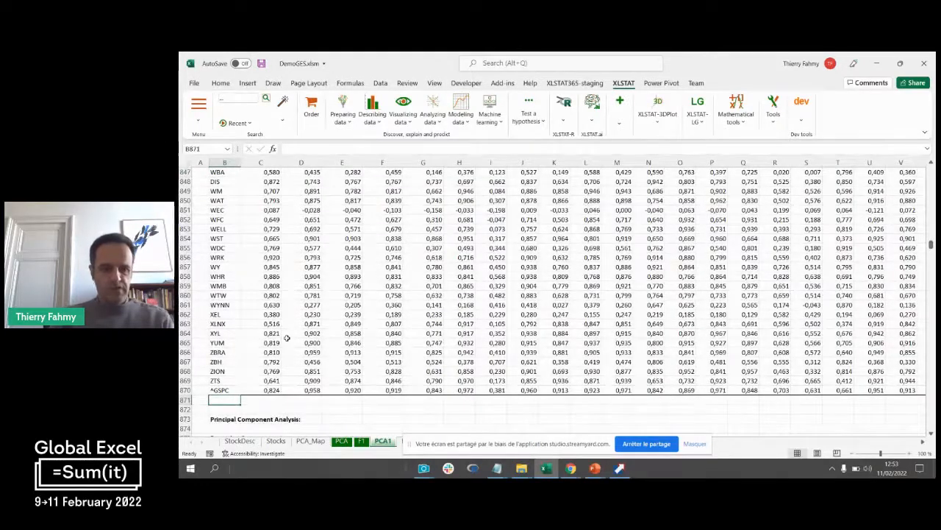
- Go down to the first factor loadings row, MMM, and view the PCA_Map chart sheet
key("Down")
key("Down")
key("Down")
key("Down")
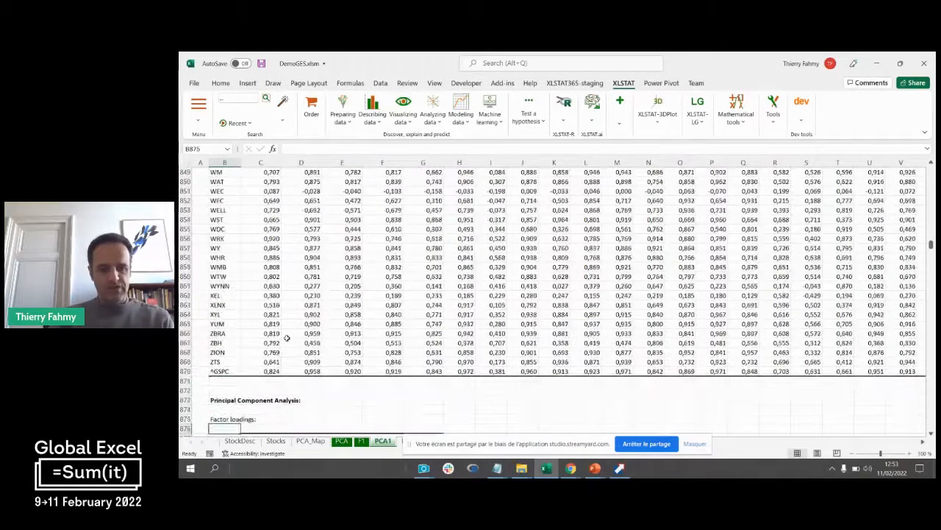
key("Down")
key("Down")
key("Down")
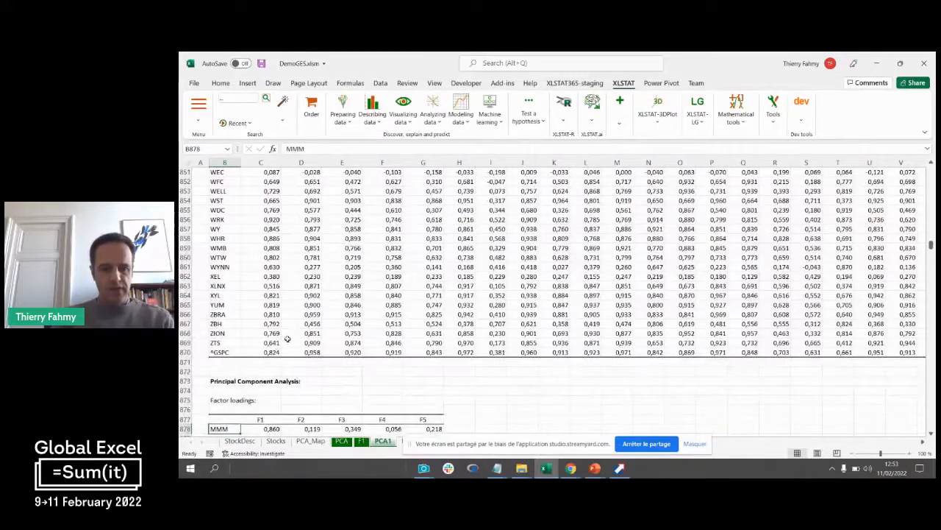
left_click(306, 441)
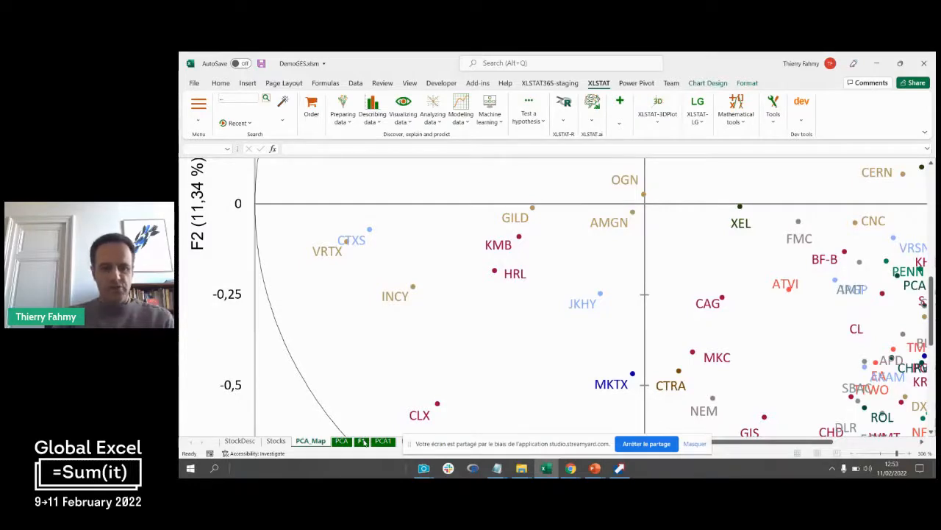
- On the PCA1 sheet, select the factor loadings for F1 to F3 with headers and stock labels, down to ^GSPC
left_click(382, 440)
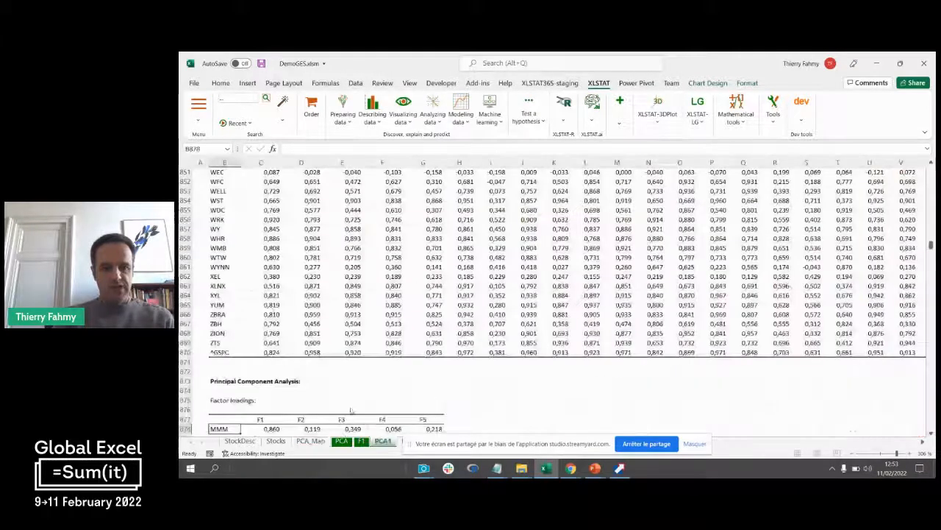
left_click_drag(245, 419, 316, 420)
key("shift+Right")
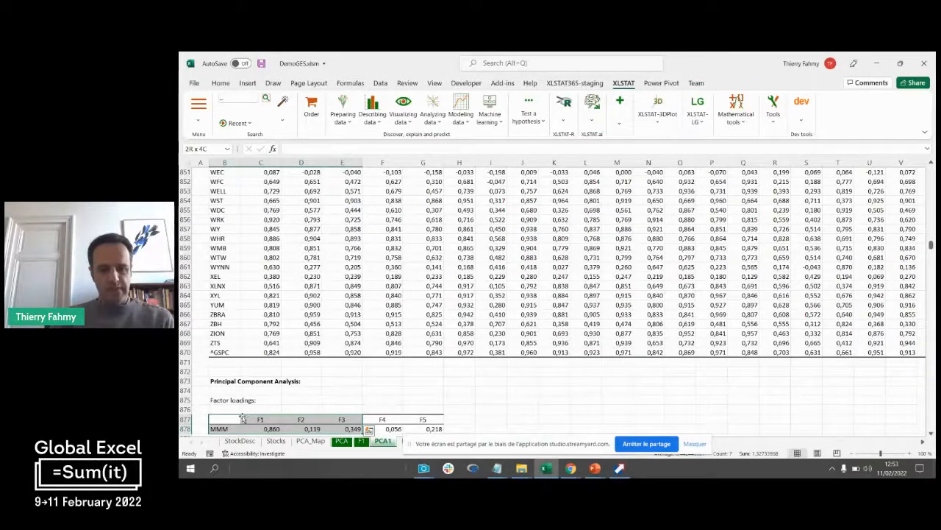
key("shift+Down")
key("ctrl+shift+Down")
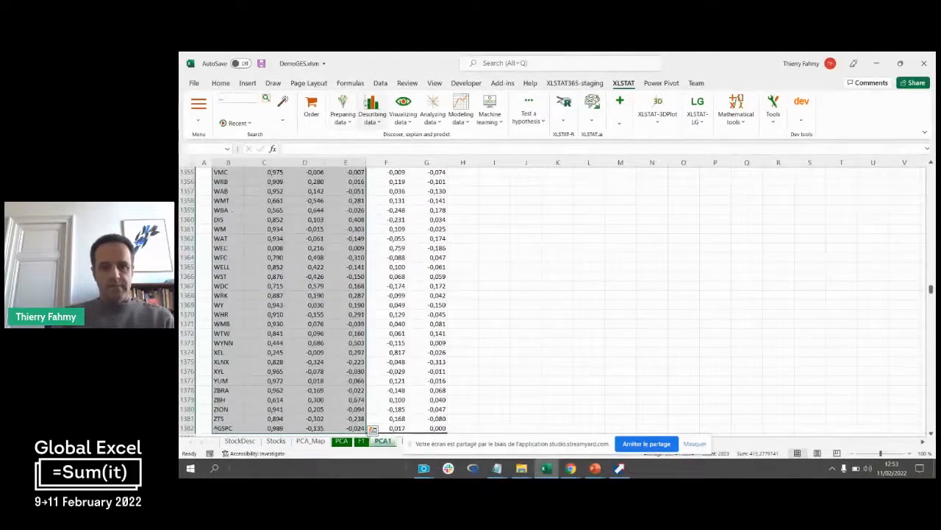
- Launch XLSTAT-3DPlot on the selected factor loadings
left_click(403, 116)
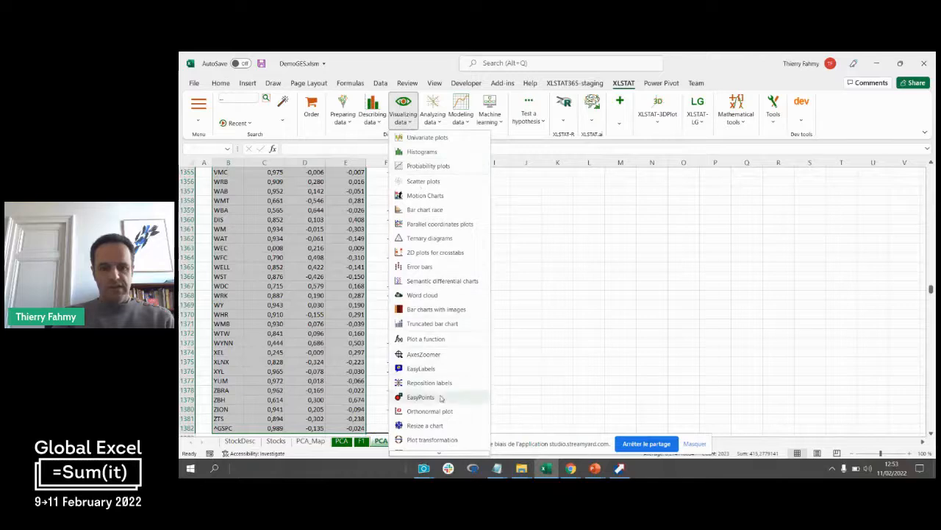
mouse_move(426, 456)
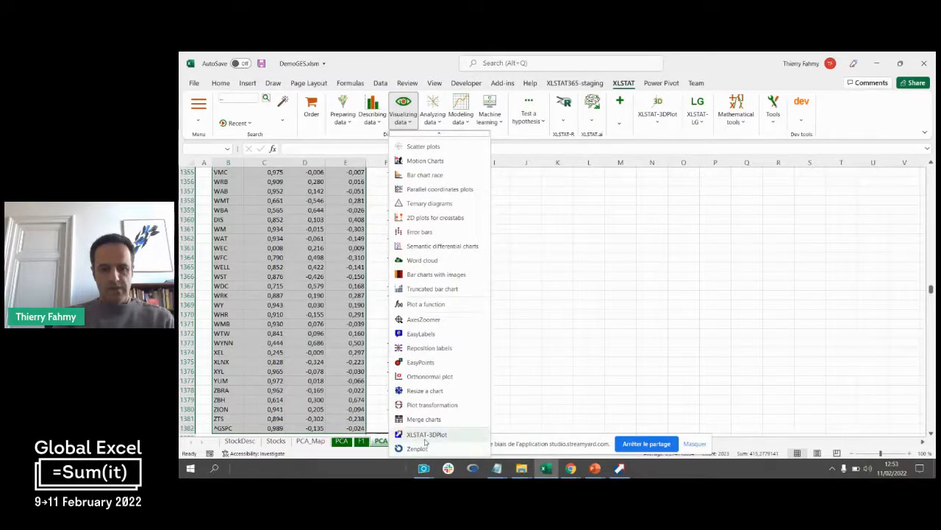
left_click(425, 439)
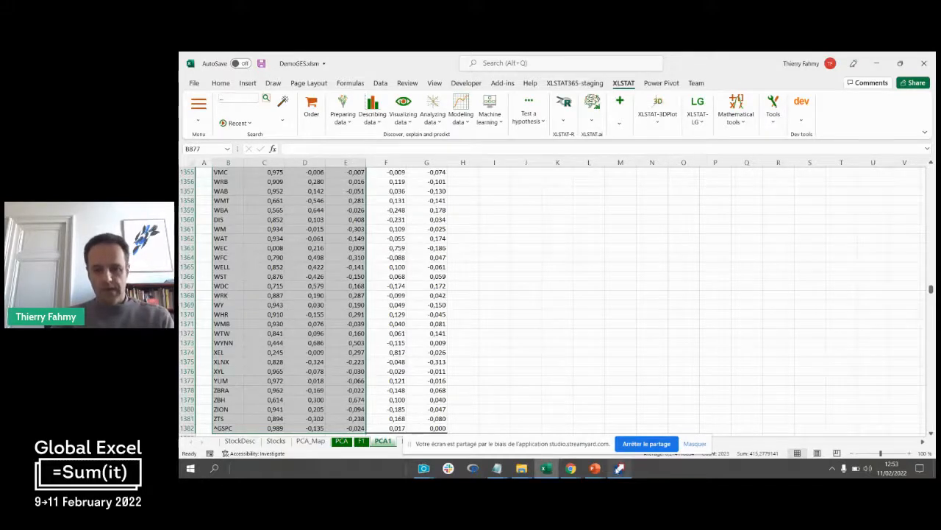
- Check the 3D scatter plot in Miner3D, and switch to the StreamYard studio in Chrome
left_click(620, 468)
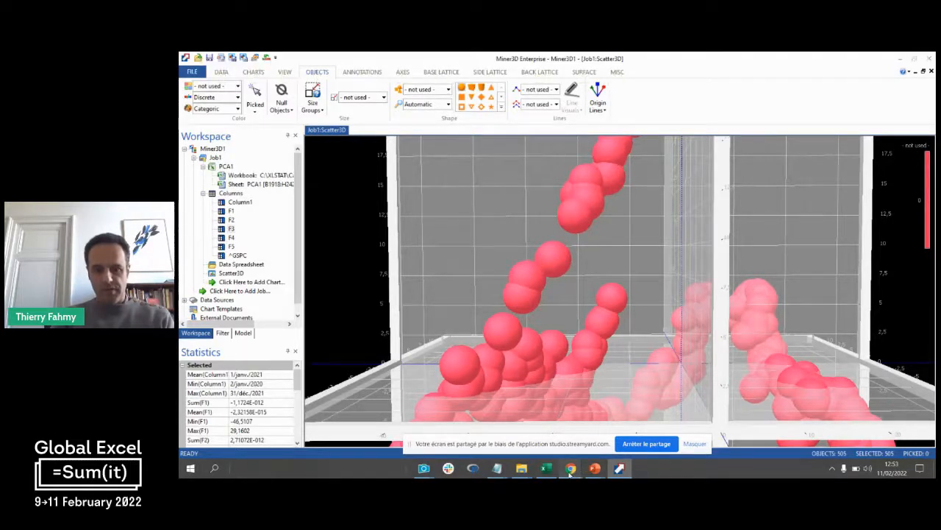
mouse_move(570, 474)
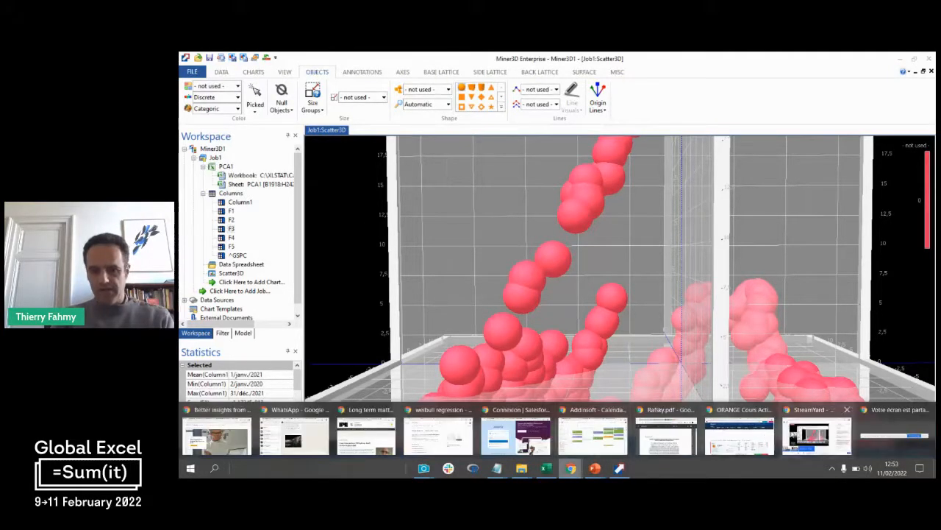
left_click(809, 435)
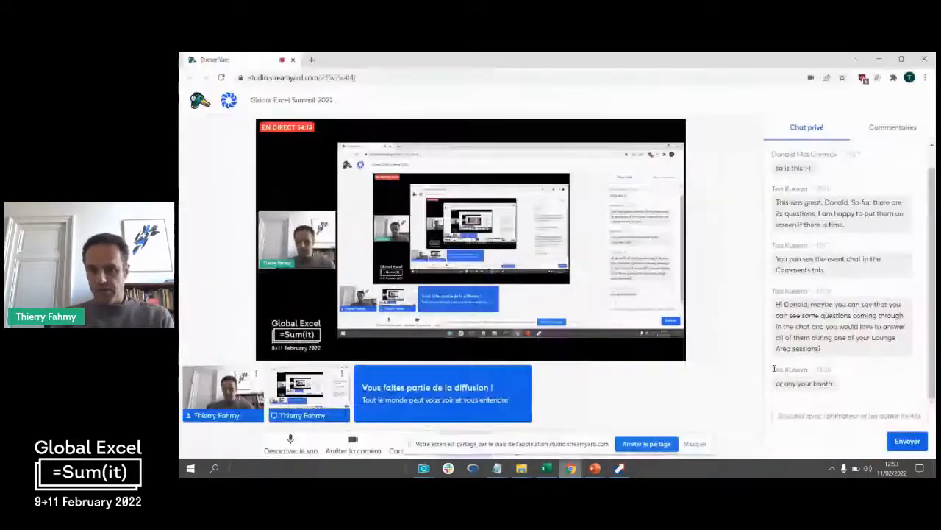